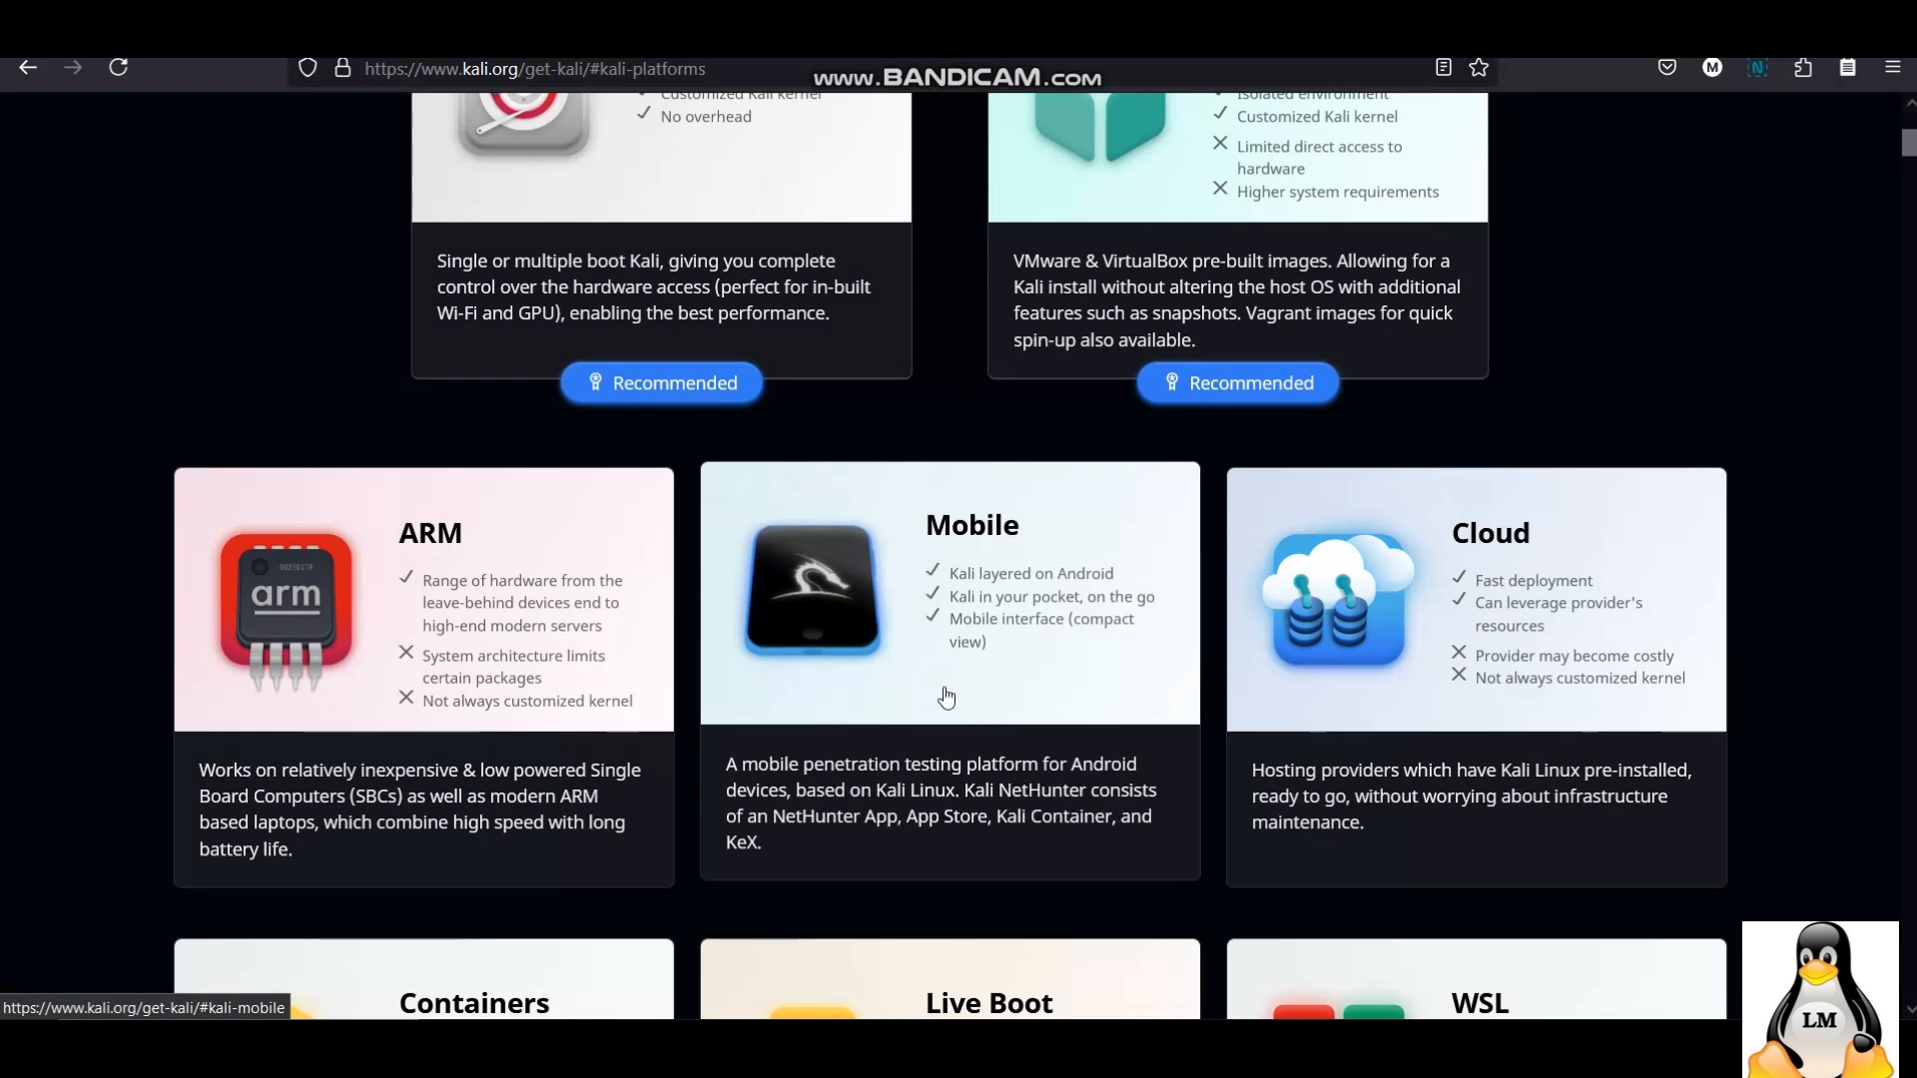
Open the pre-built virtual machines section of the Kali Linux download page.
{"action": "scroll", "coordinate": [946, 699], "scroll_direction": "down", "scroll_amount": 2}
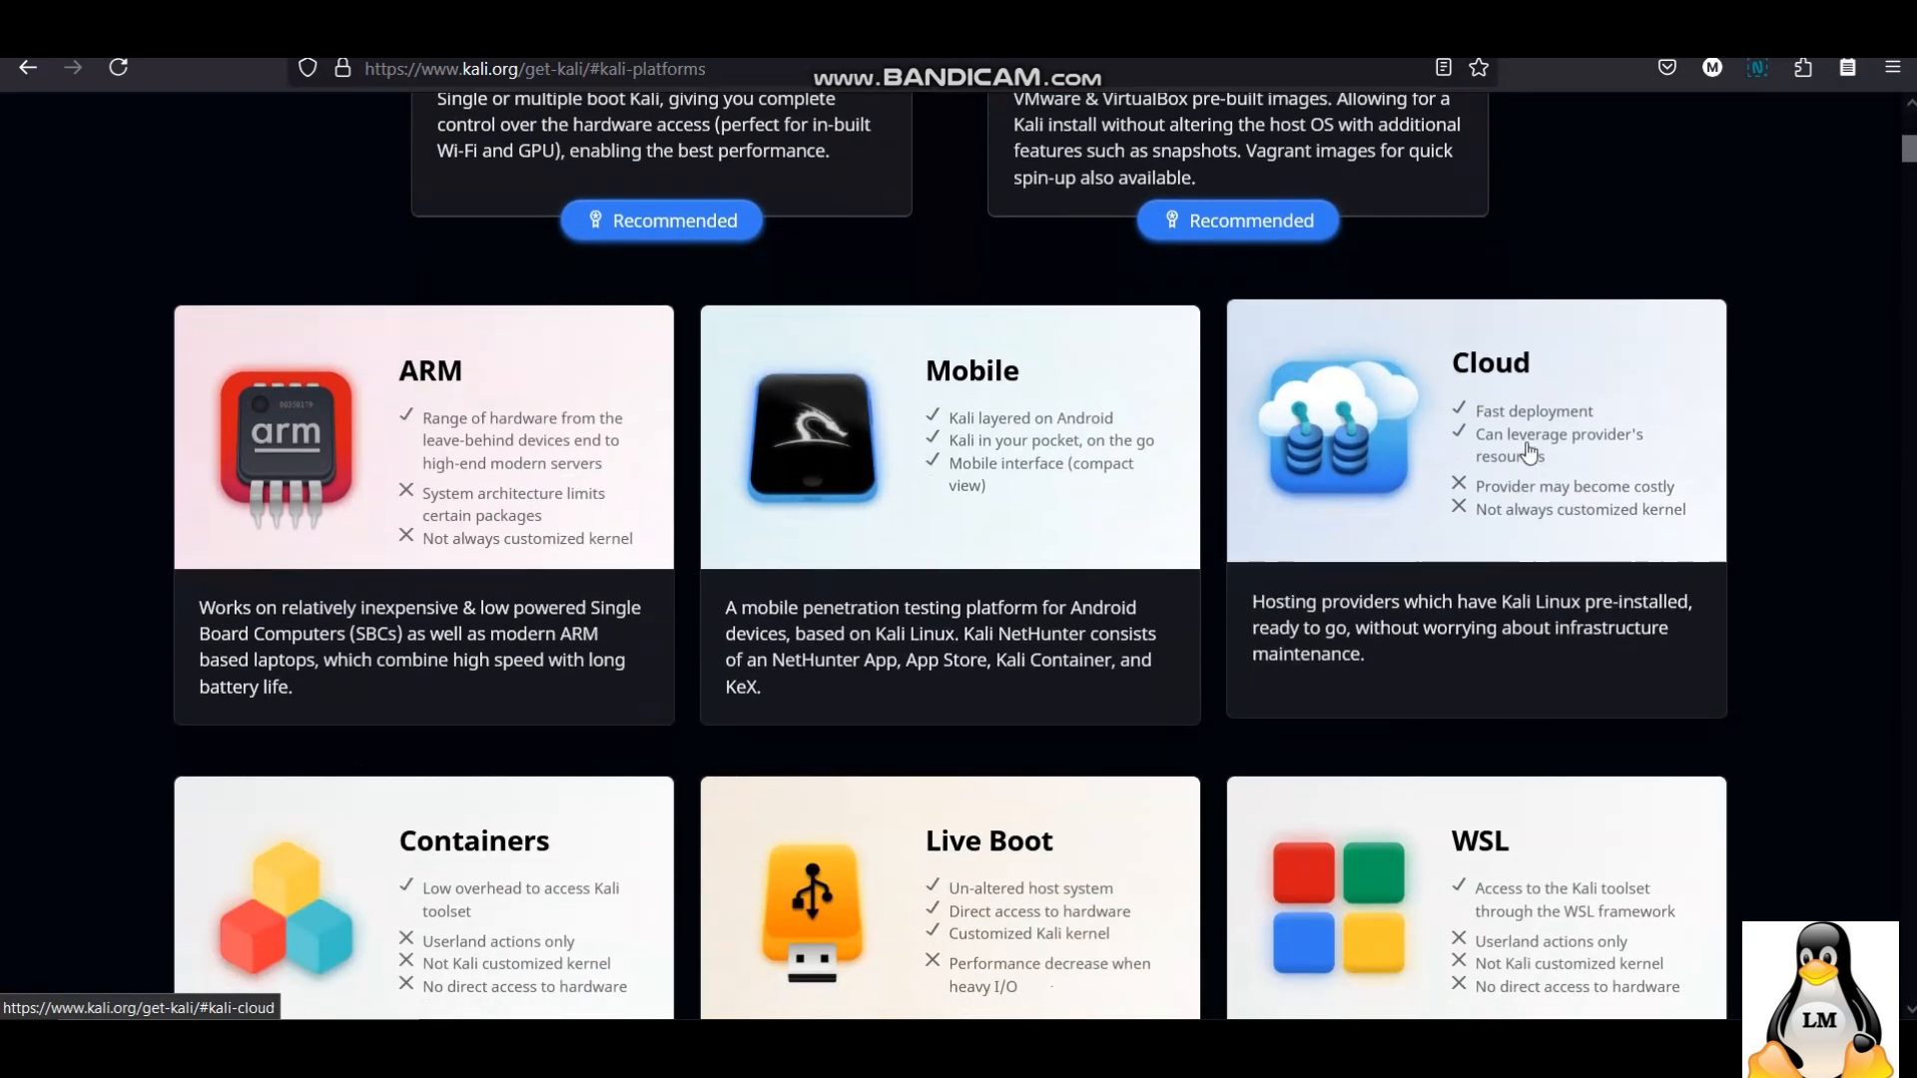
{"action": "scroll", "coordinate": [1557, 440], "scroll_direction": "down", "scroll_amount": 6}
{"action": "scroll", "coordinate": [1527, 454], "scroll_direction": "up", "scroll_amount": 8}
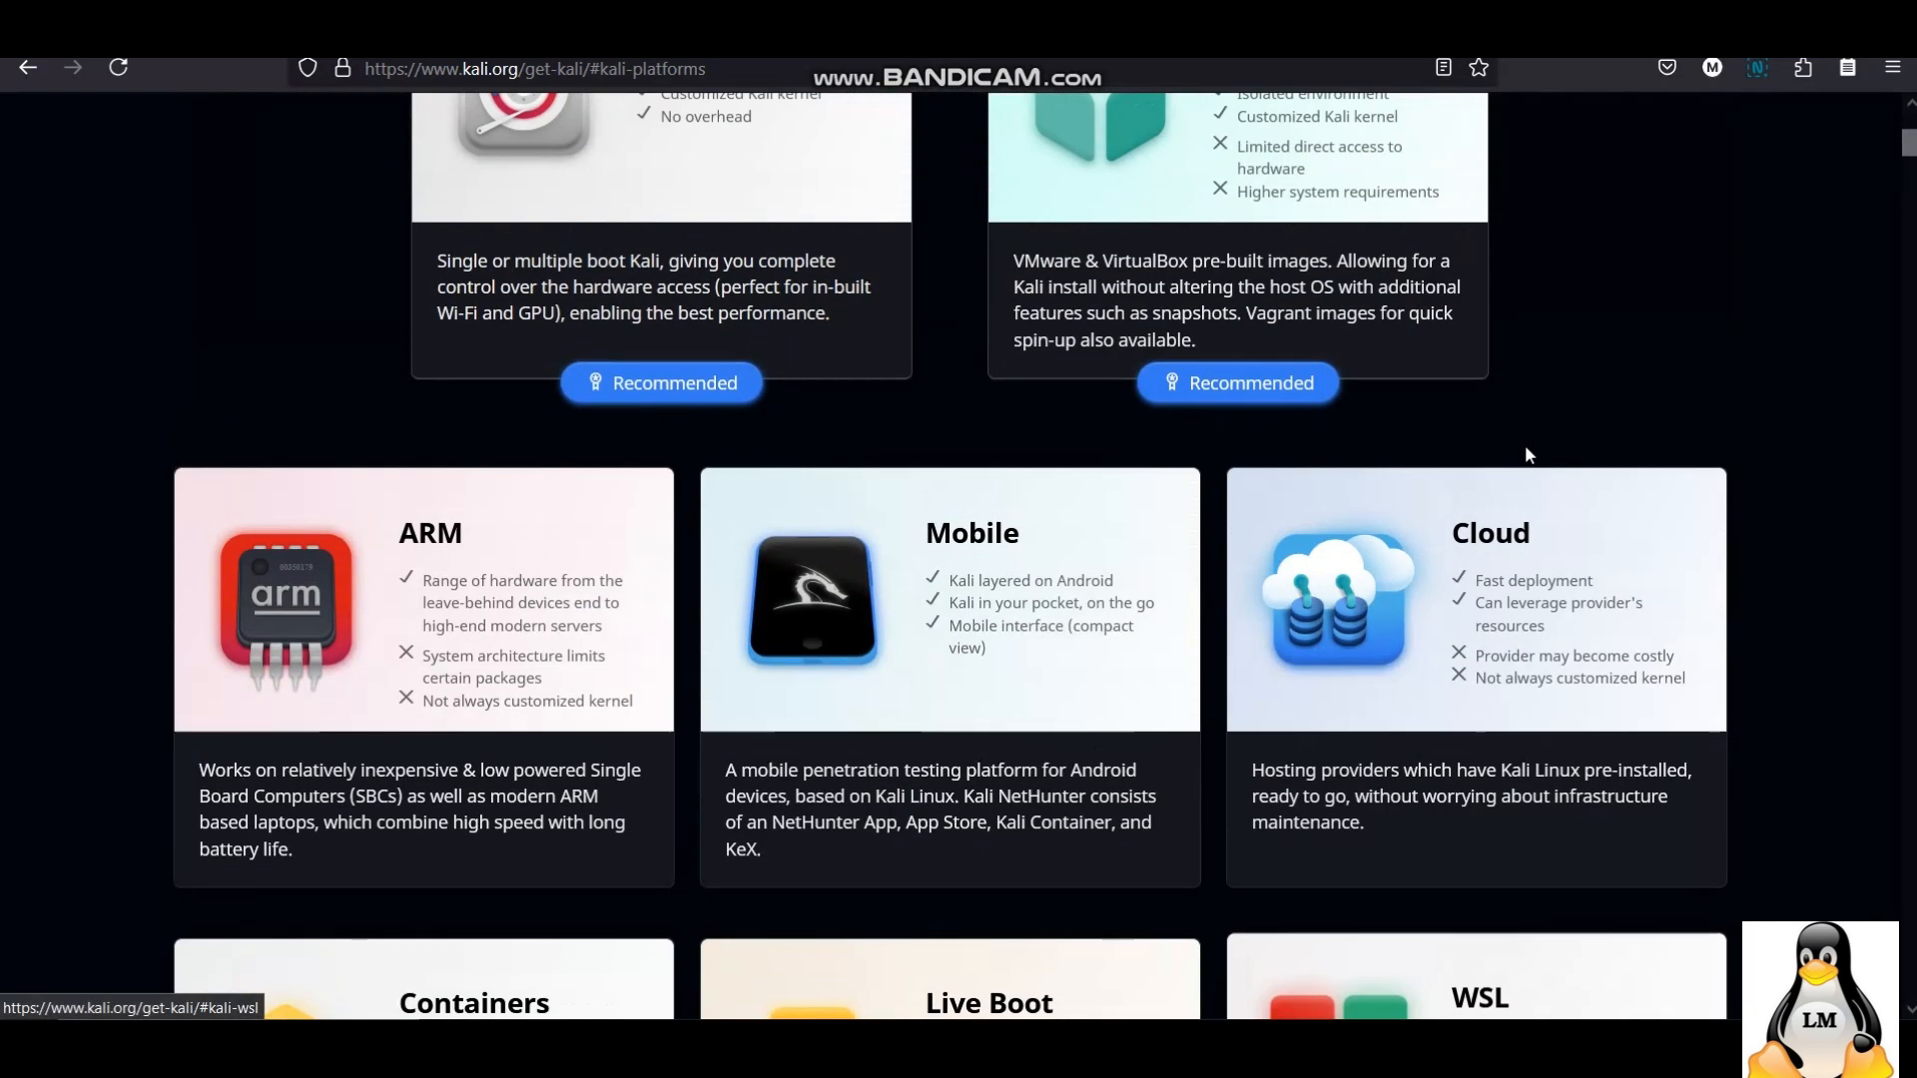
{"action": "left_click", "coordinate": [1283, 617]}
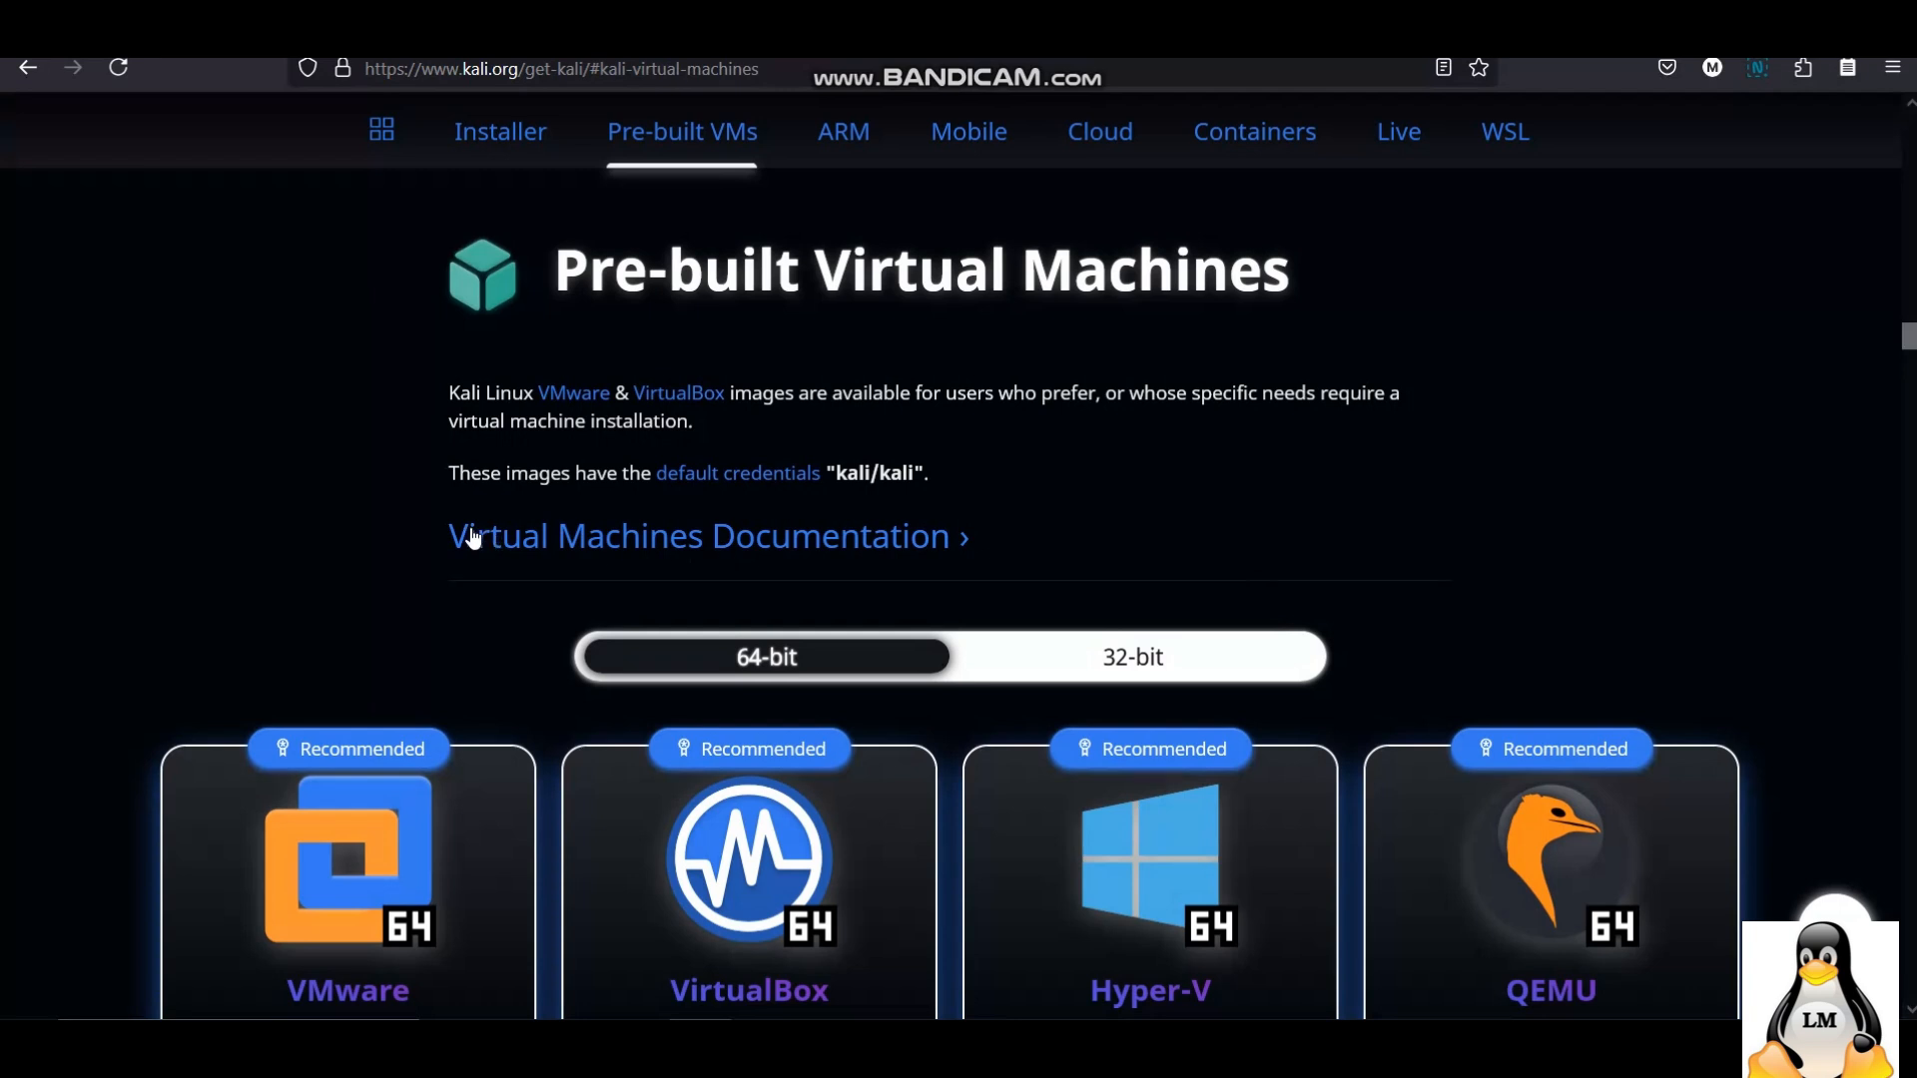
Compare the 64-bit and 32-bit pre-built virtual machine images, returning to the 64-bit list.
{"action": "scroll", "coordinate": [399, 633], "scroll_direction": "down", "scroll_amount": 3}
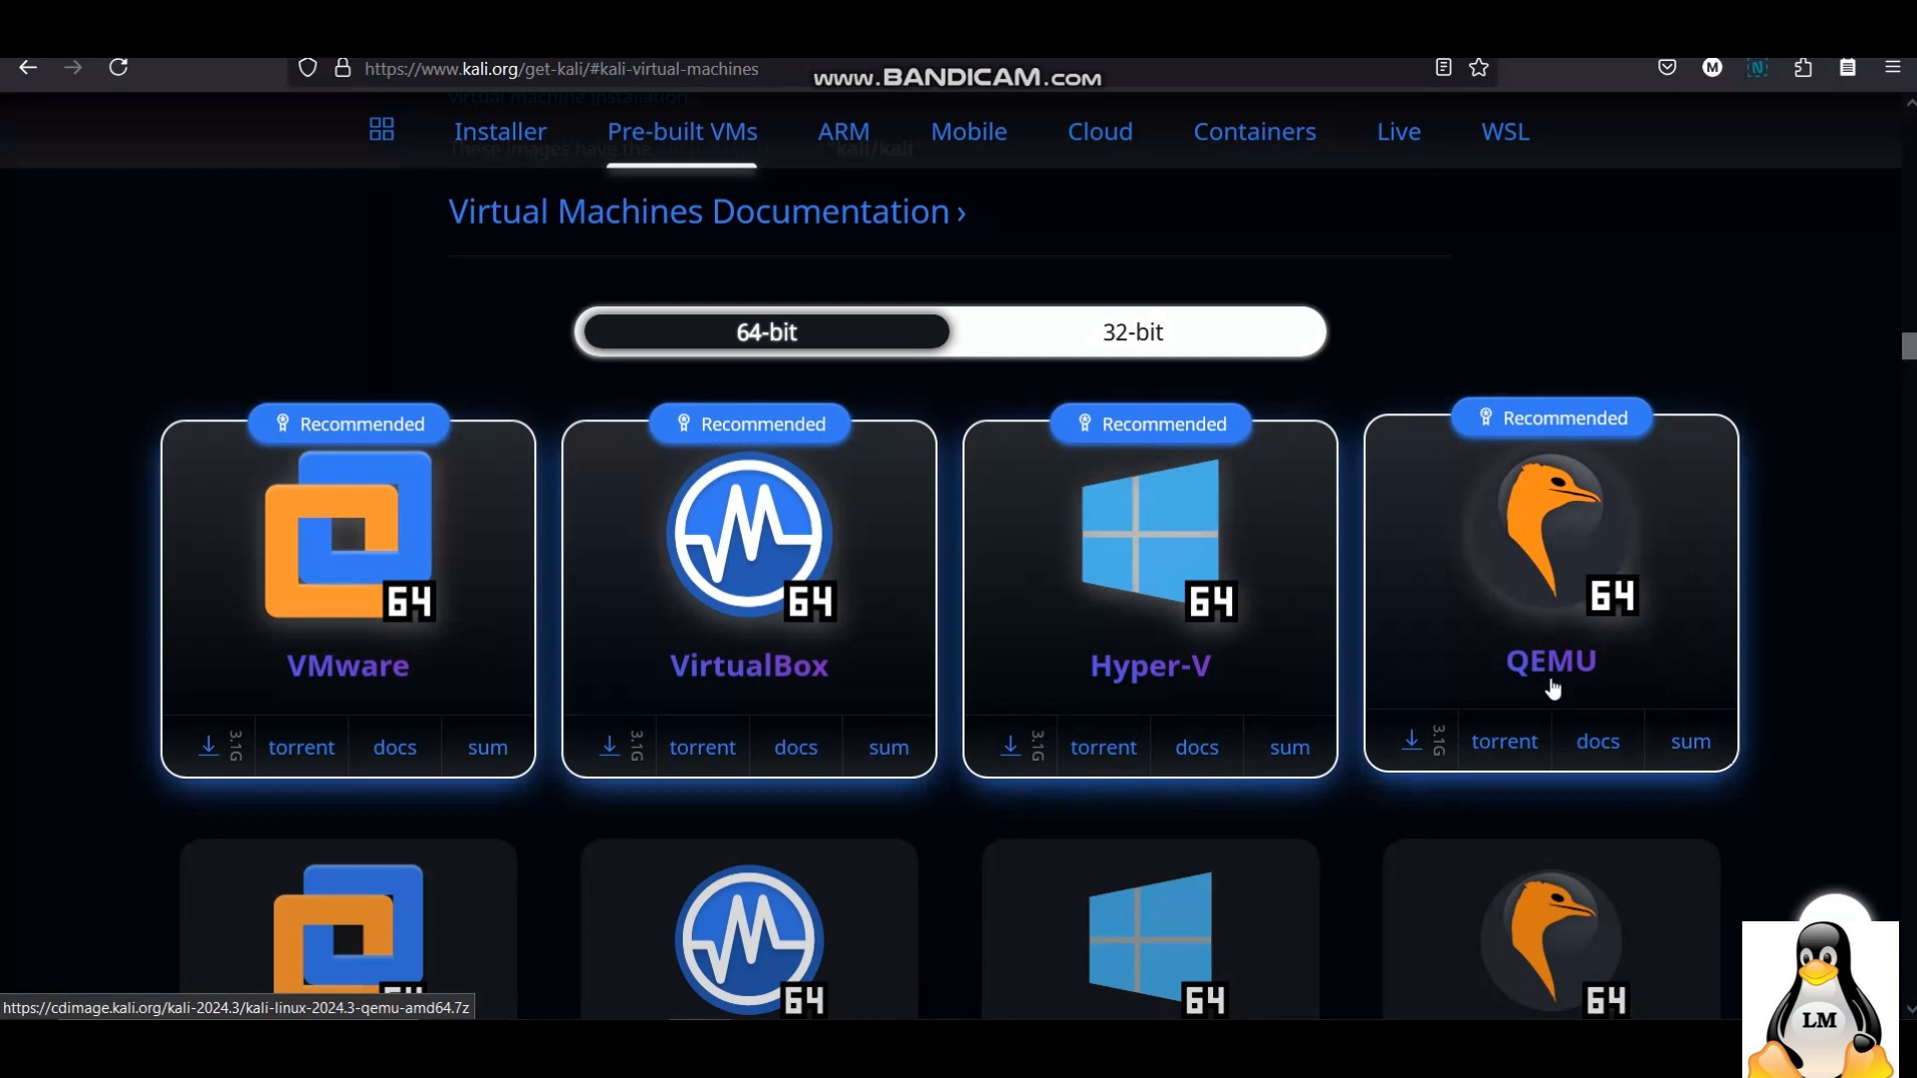
{"action": "scroll", "coordinate": [1570, 678], "scroll_direction": "down", "scroll_amount": 3}
{"action": "scroll", "coordinate": [1565, 679], "scroll_direction": "up", "scroll_amount": 3}
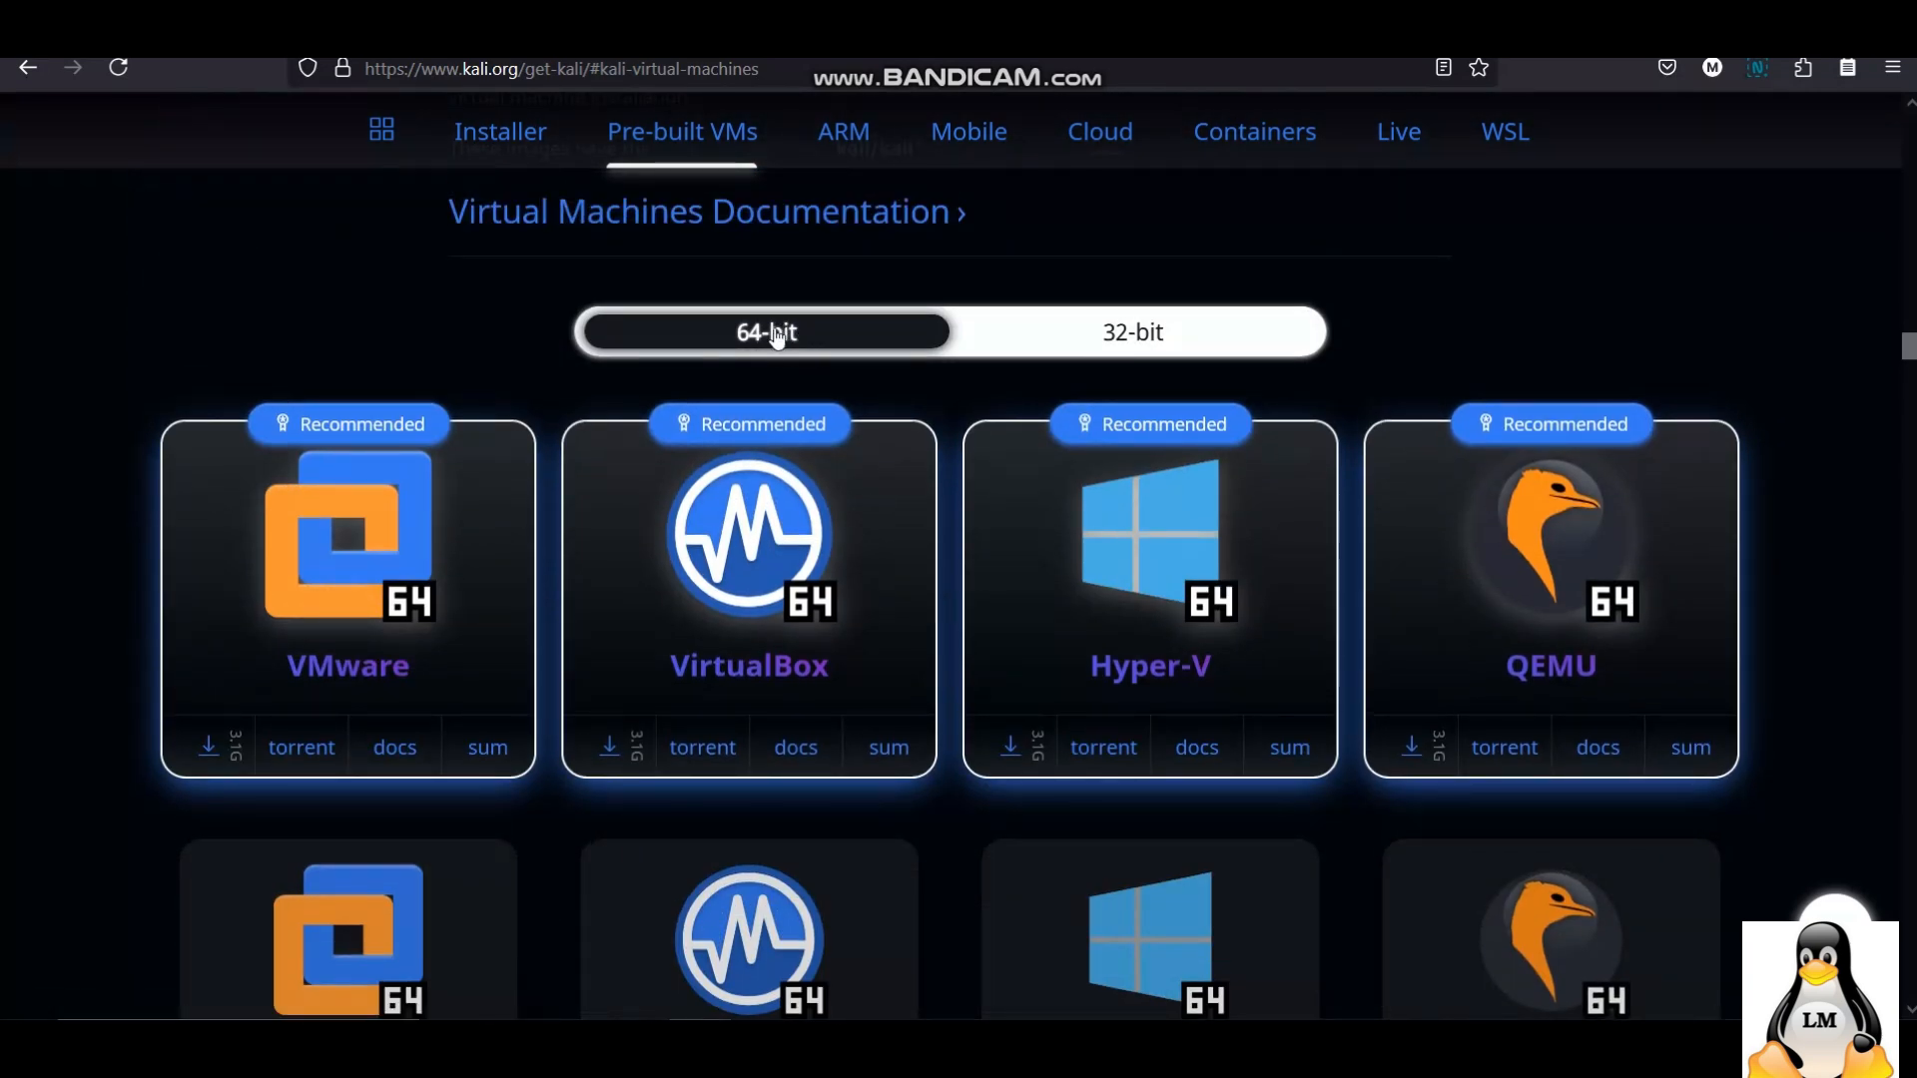
{"action": "left_click", "coordinate": [1178, 351]}
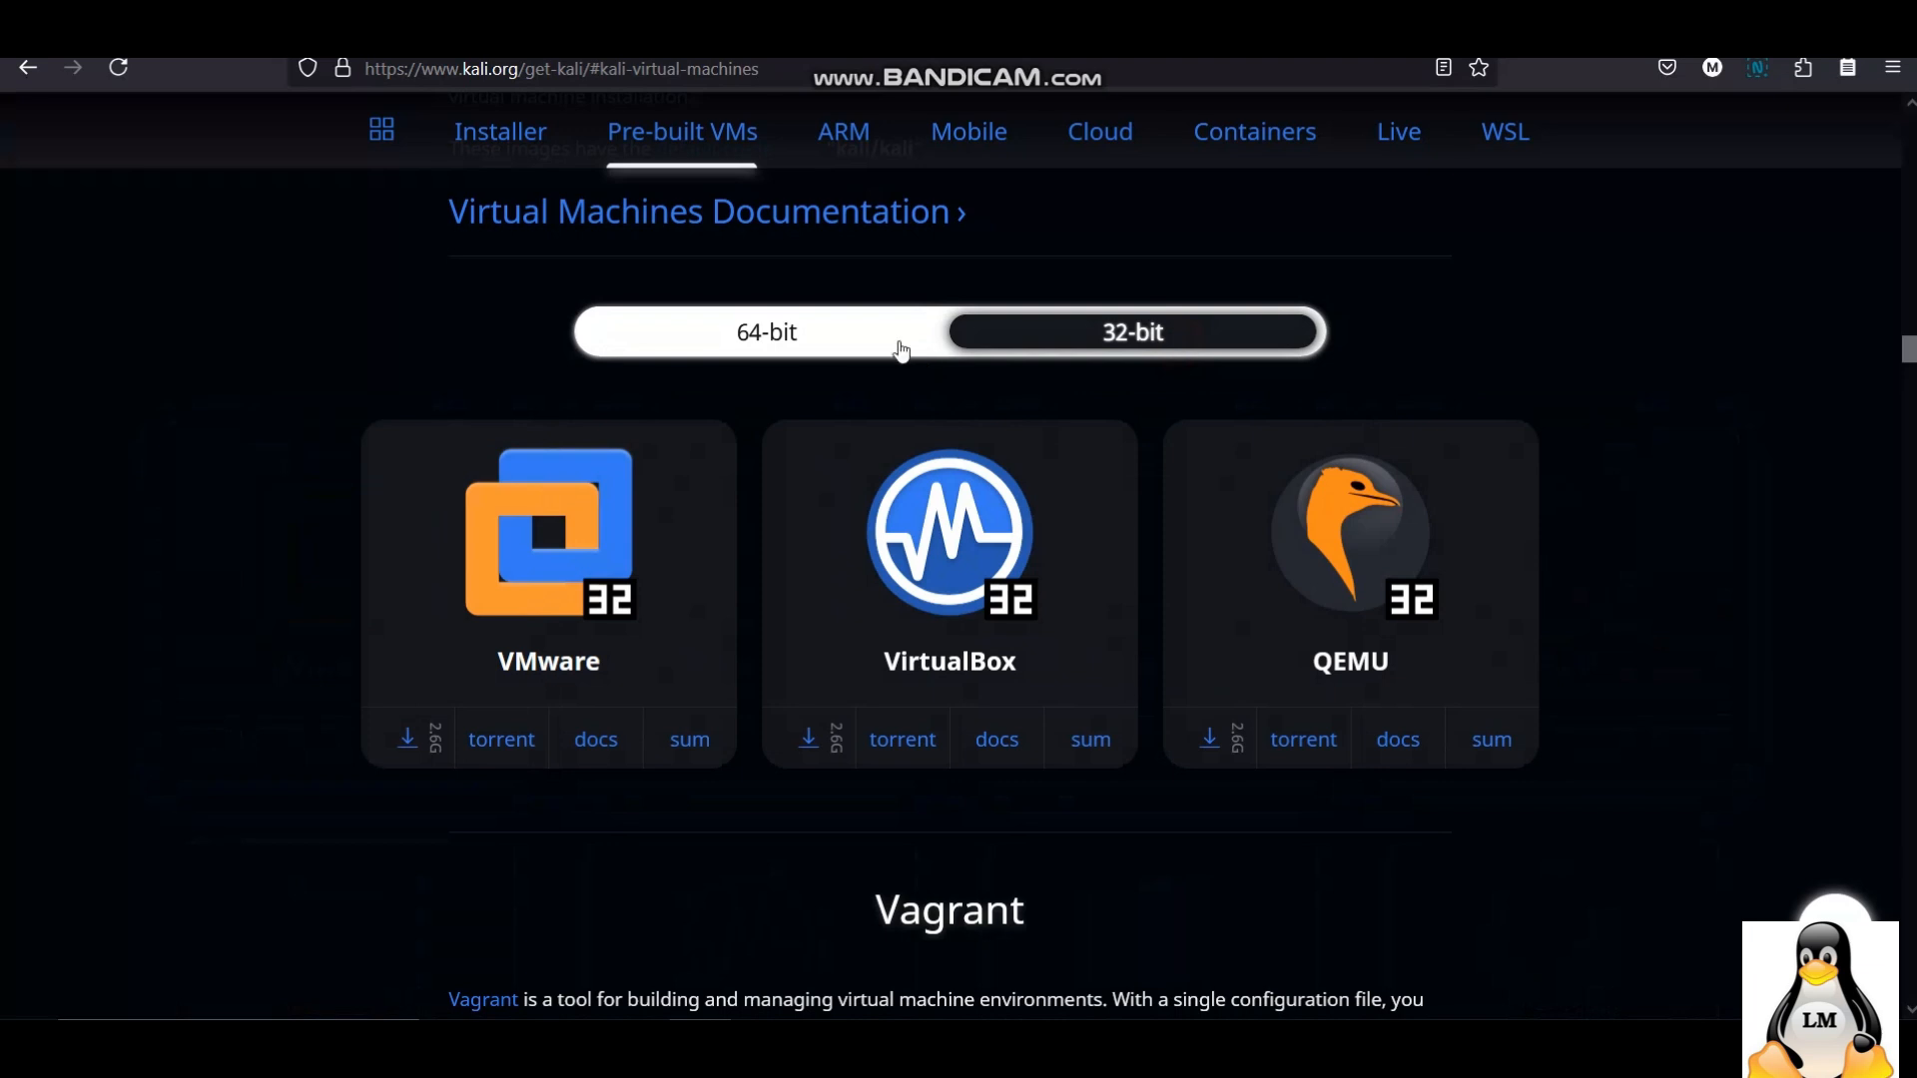
{"action": "left_click", "coordinate": [856, 346]}
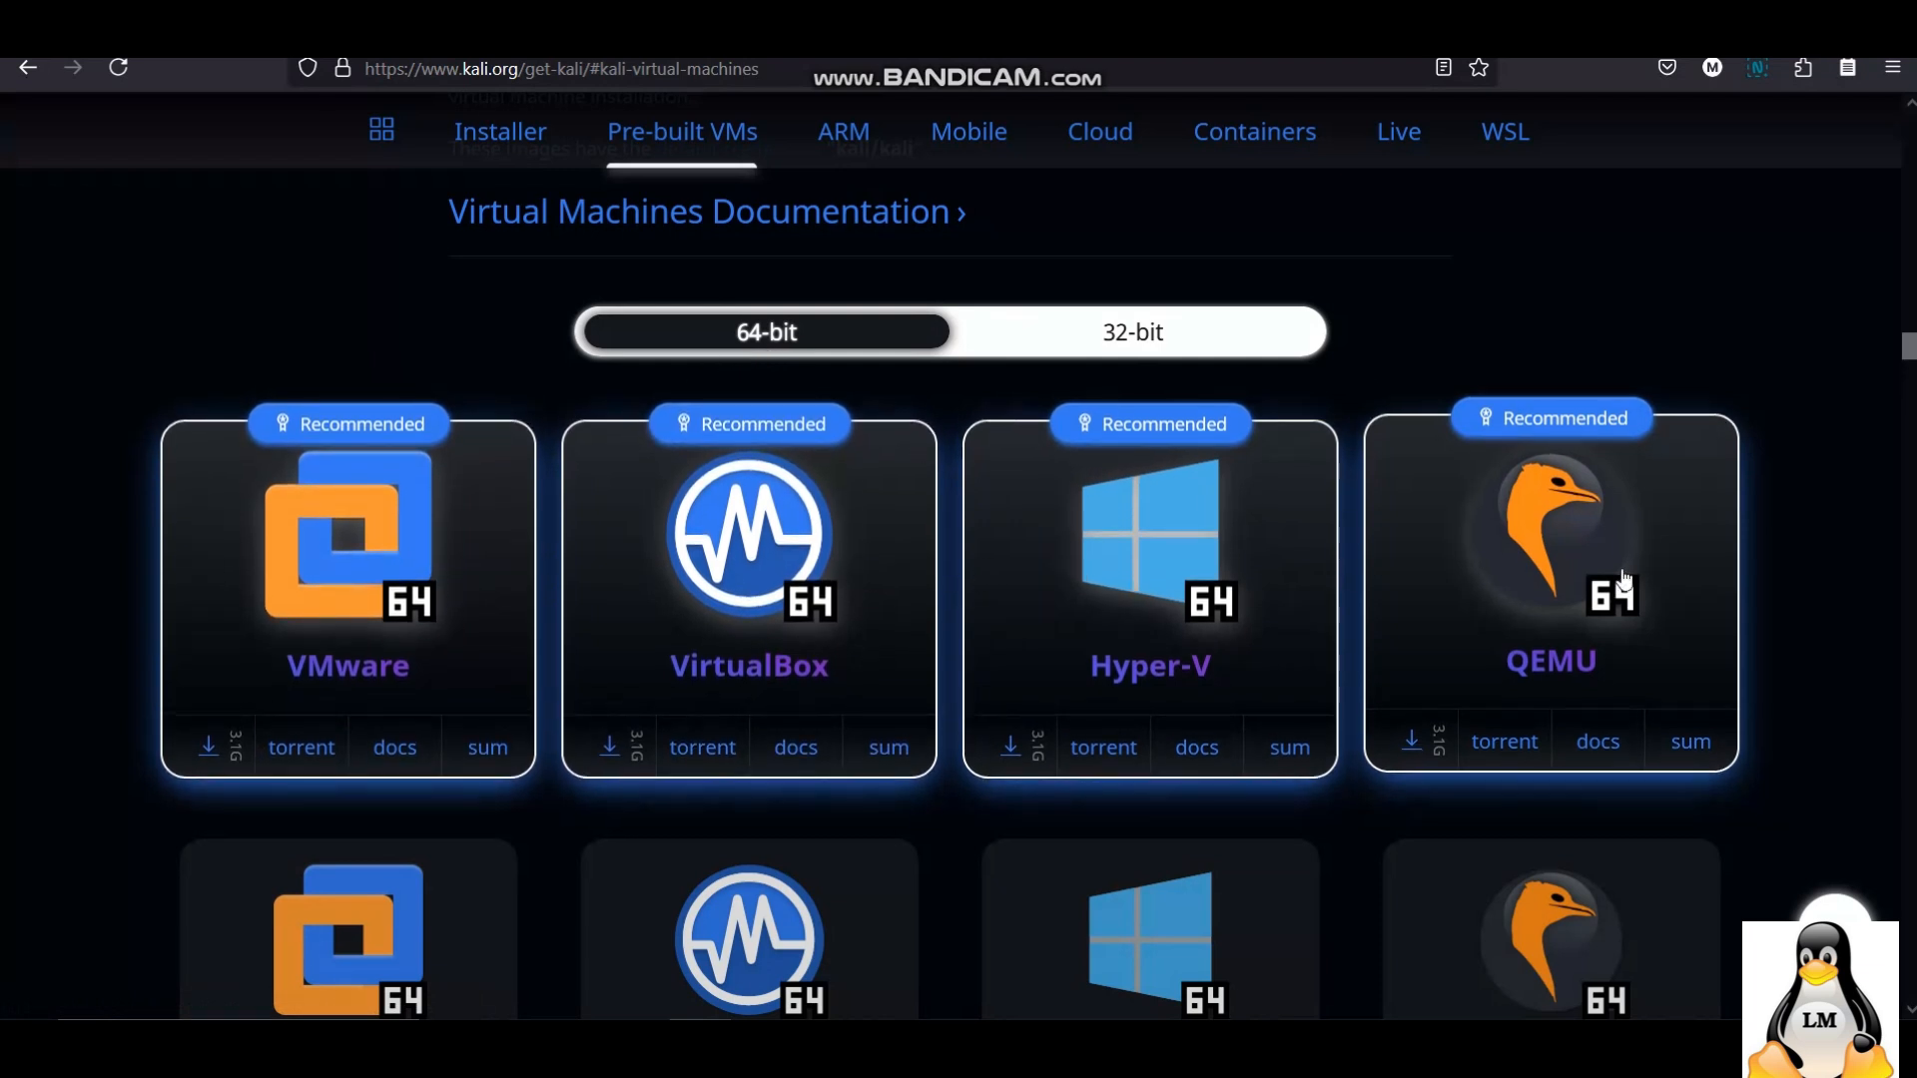
Review the 64-bit recommended and weekly images, and download the recommended VMware image.
{"action": "scroll", "coordinate": [1118, 649], "scroll_direction": "down", "scroll_amount": 2}
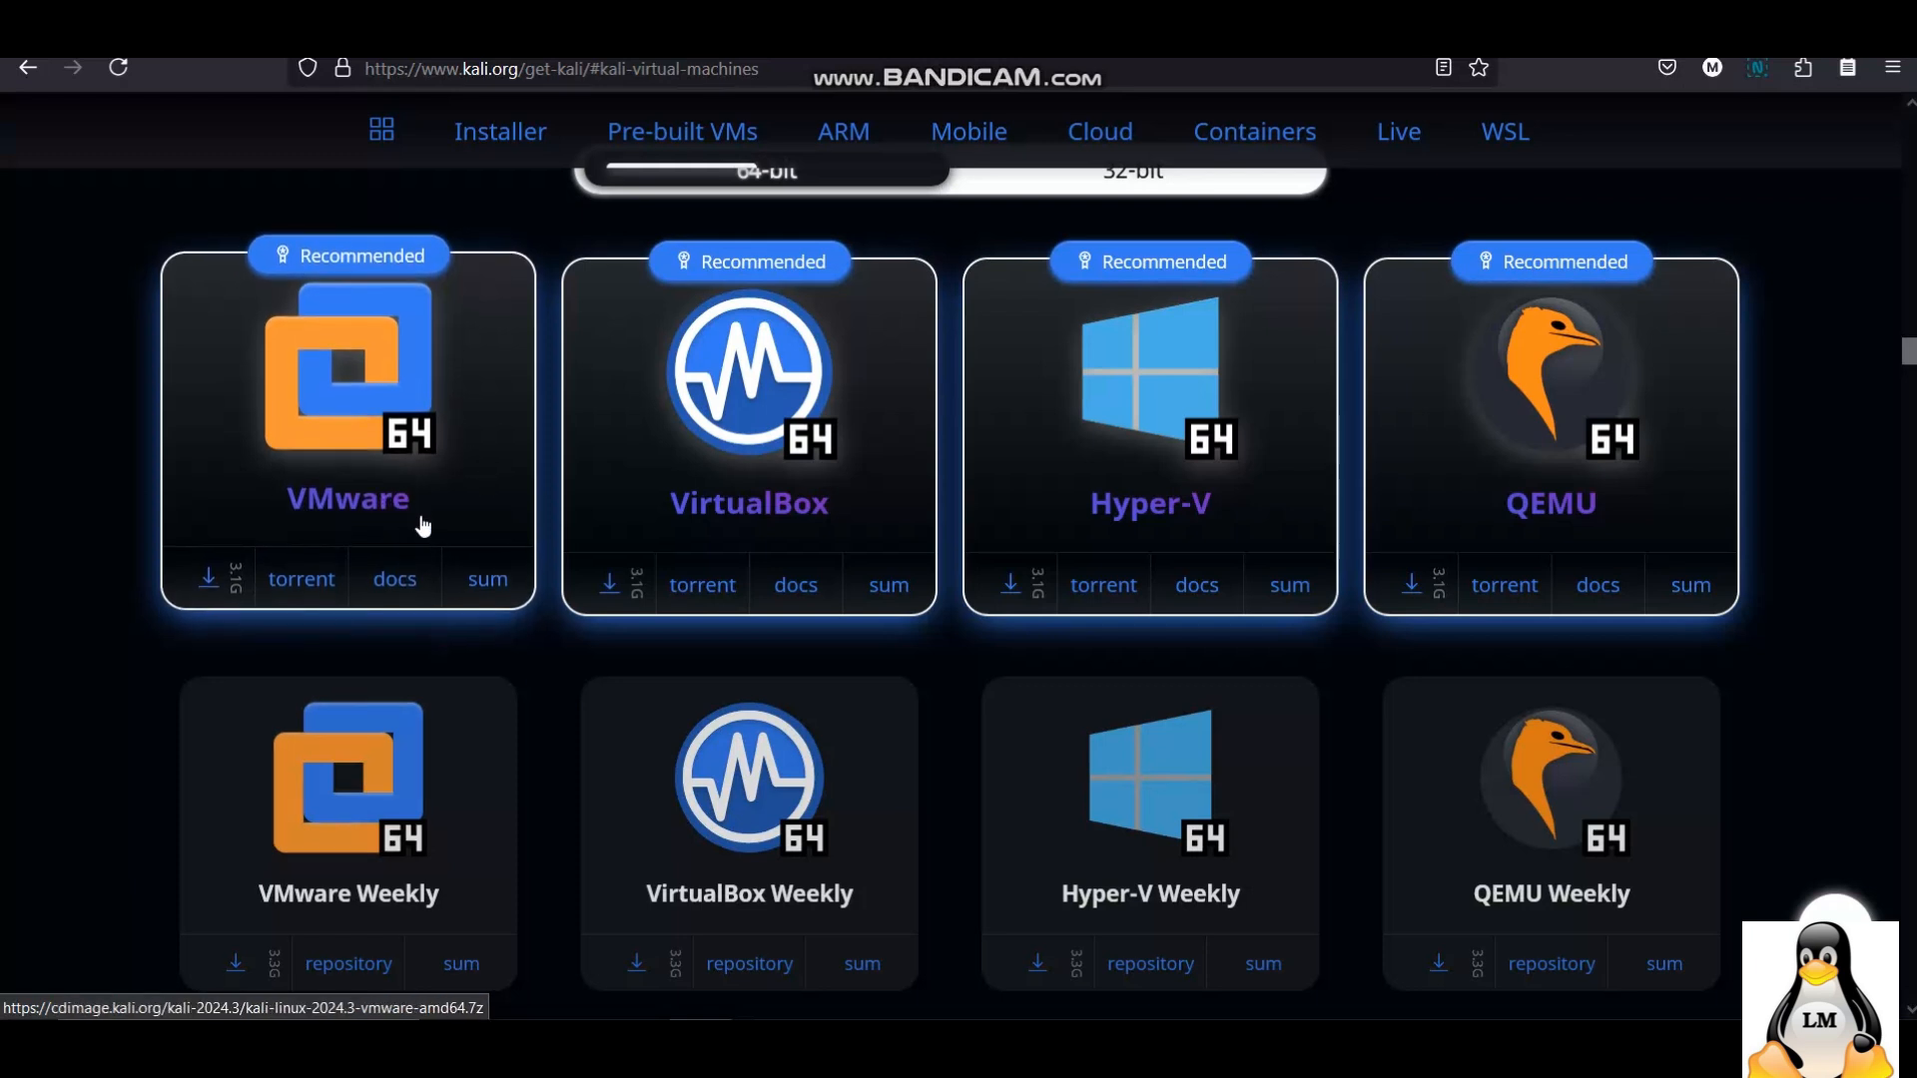
{"action": "scroll", "coordinate": [423, 523], "scroll_direction": "down", "scroll_amount": 2}
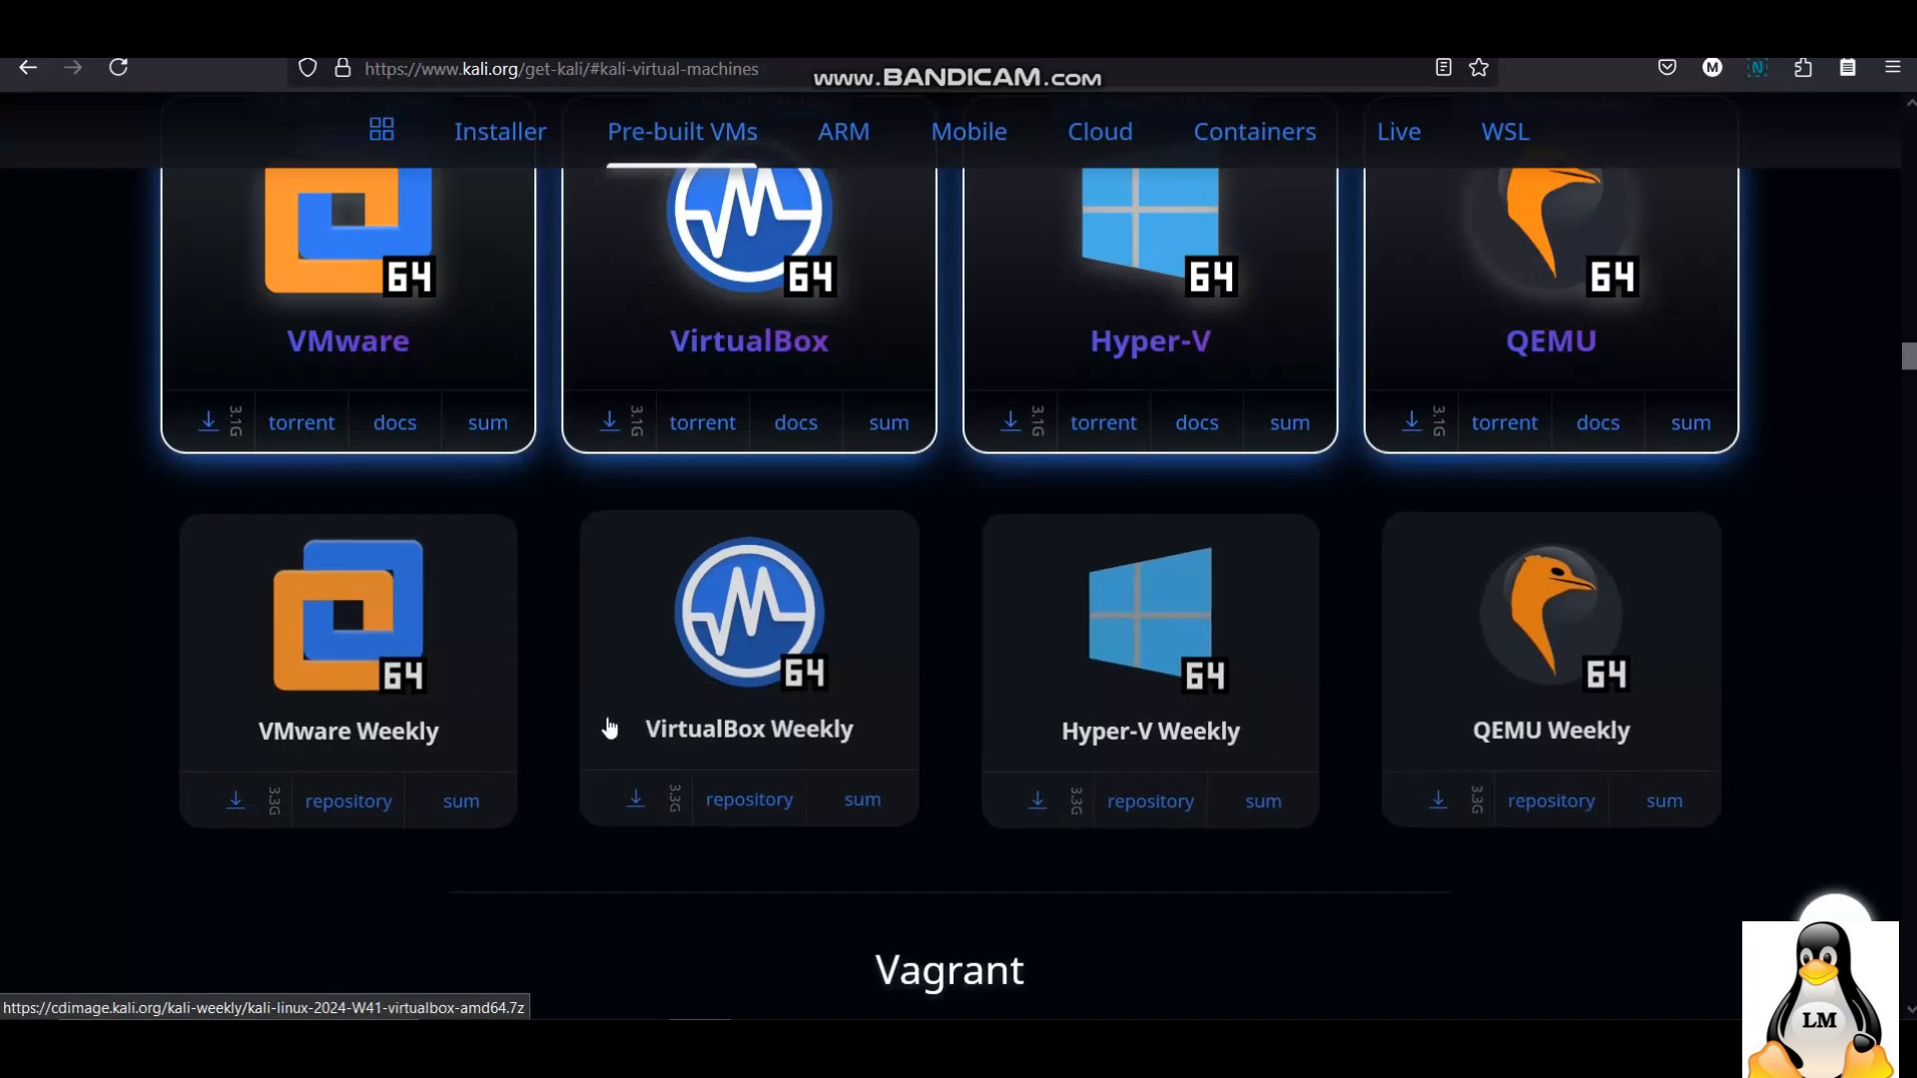
{"action": "scroll", "coordinate": [607, 723], "scroll_direction": "down", "scroll_amount": 3}
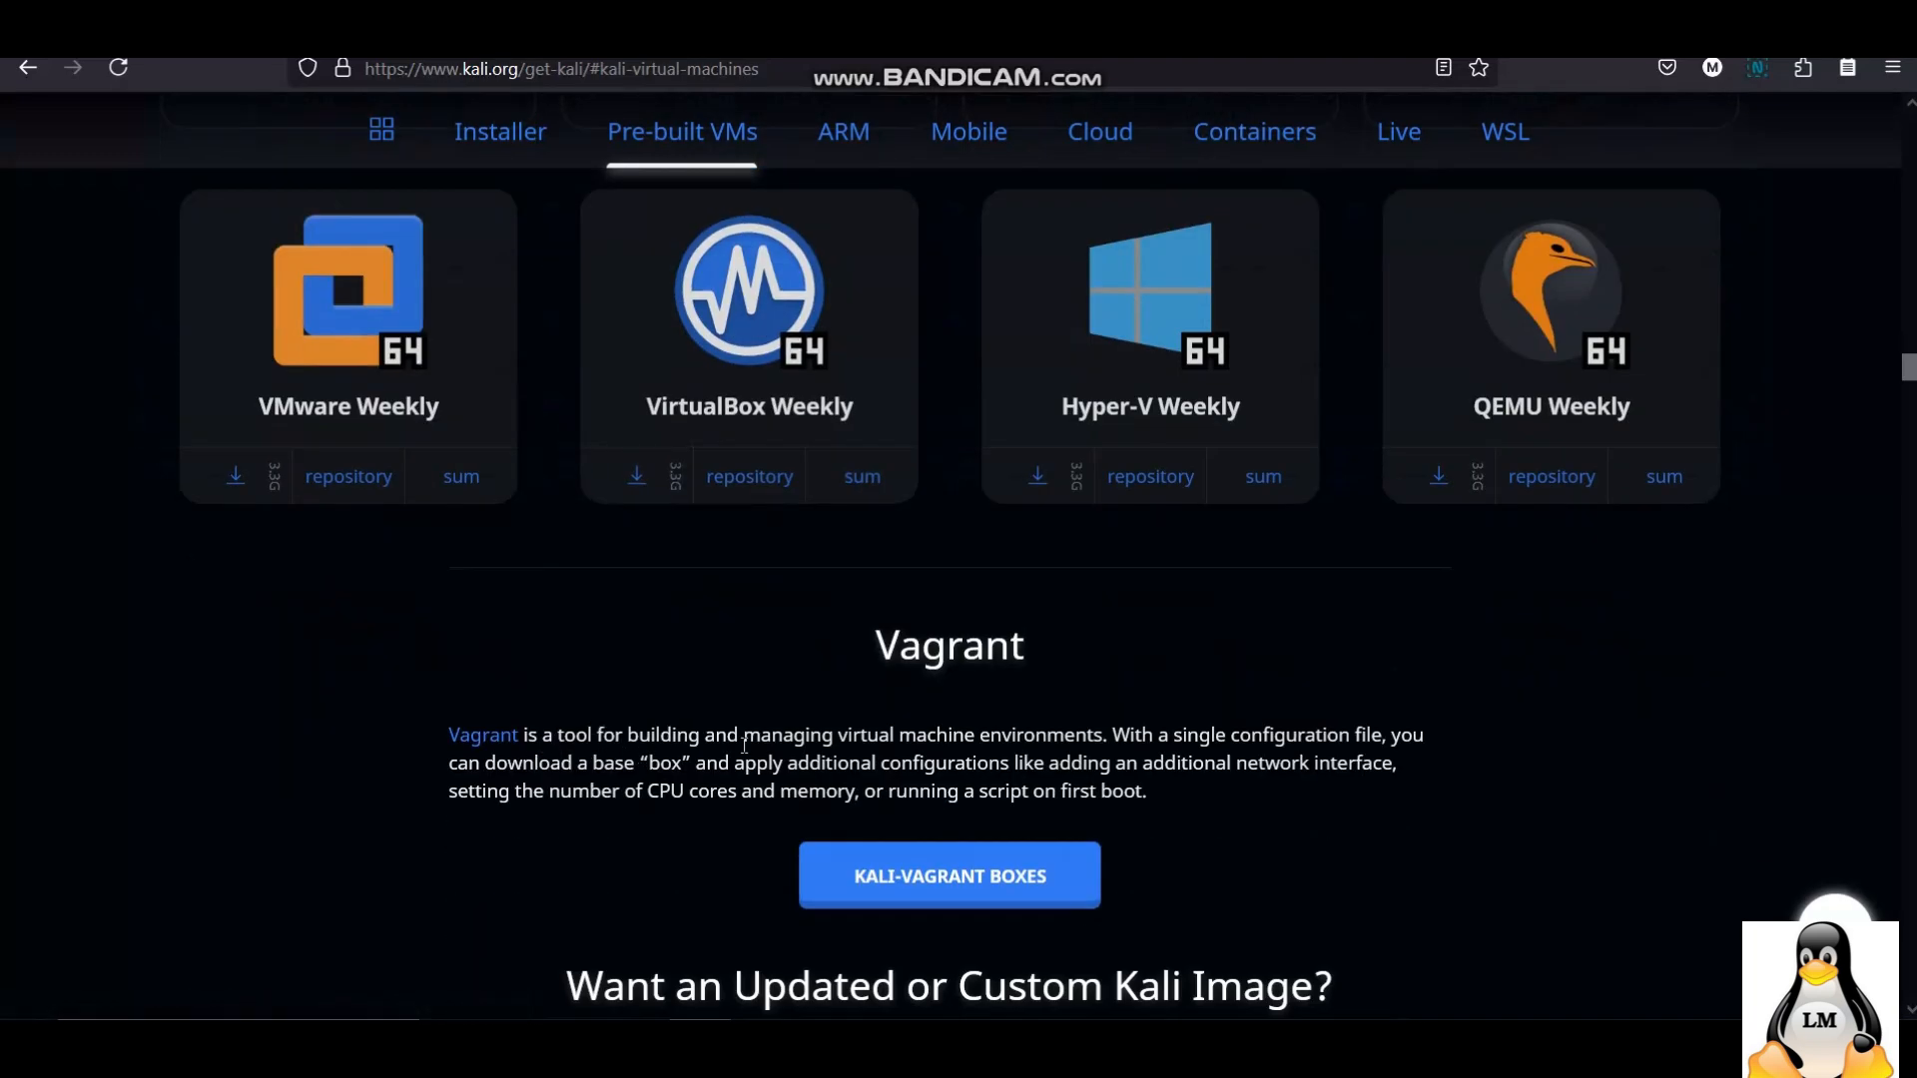
{"action": "scroll", "coordinate": [1246, 751], "scroll_direction": "up", "scroll_amount": 6}
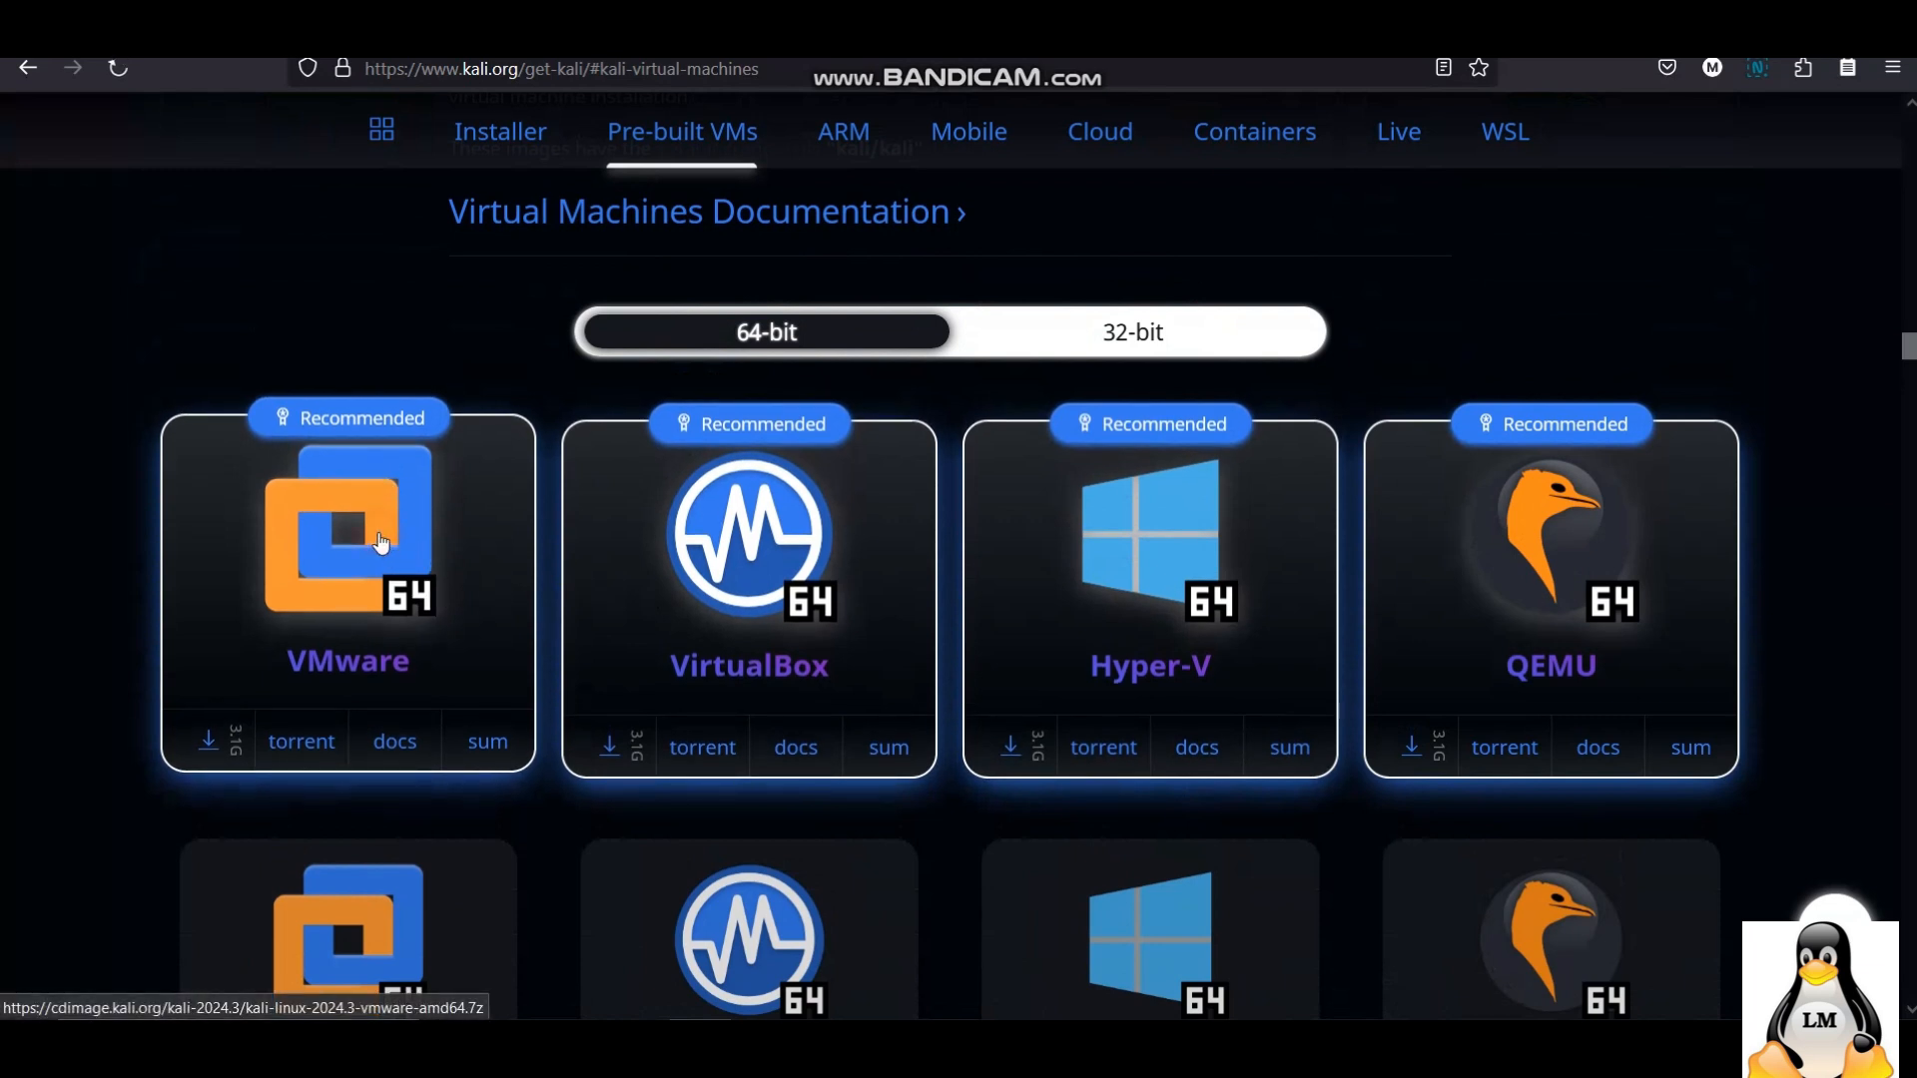
{"action": "left_click", "coordinate": [235, 749]}
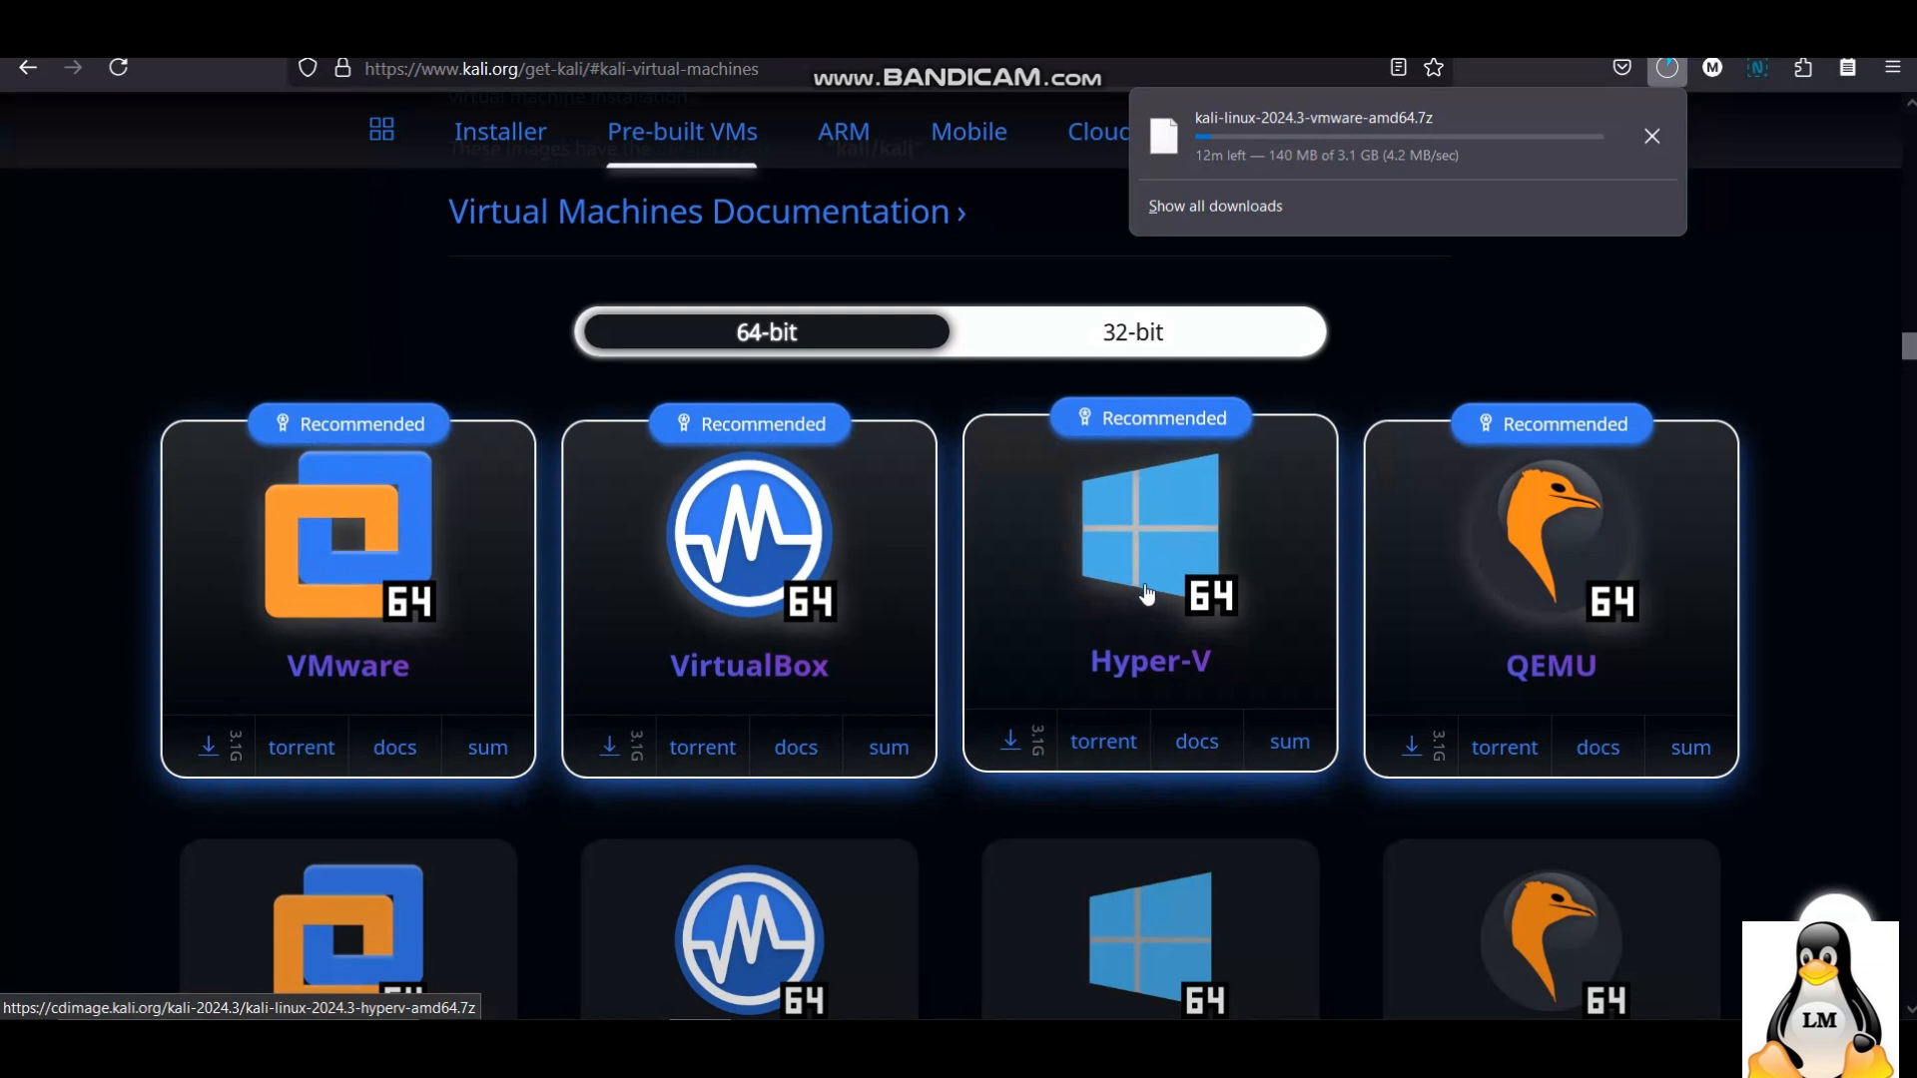
{"action": "scroll", "coordinate": [761, 659], "scroll_direction": "down", "scroll_amount": 2}
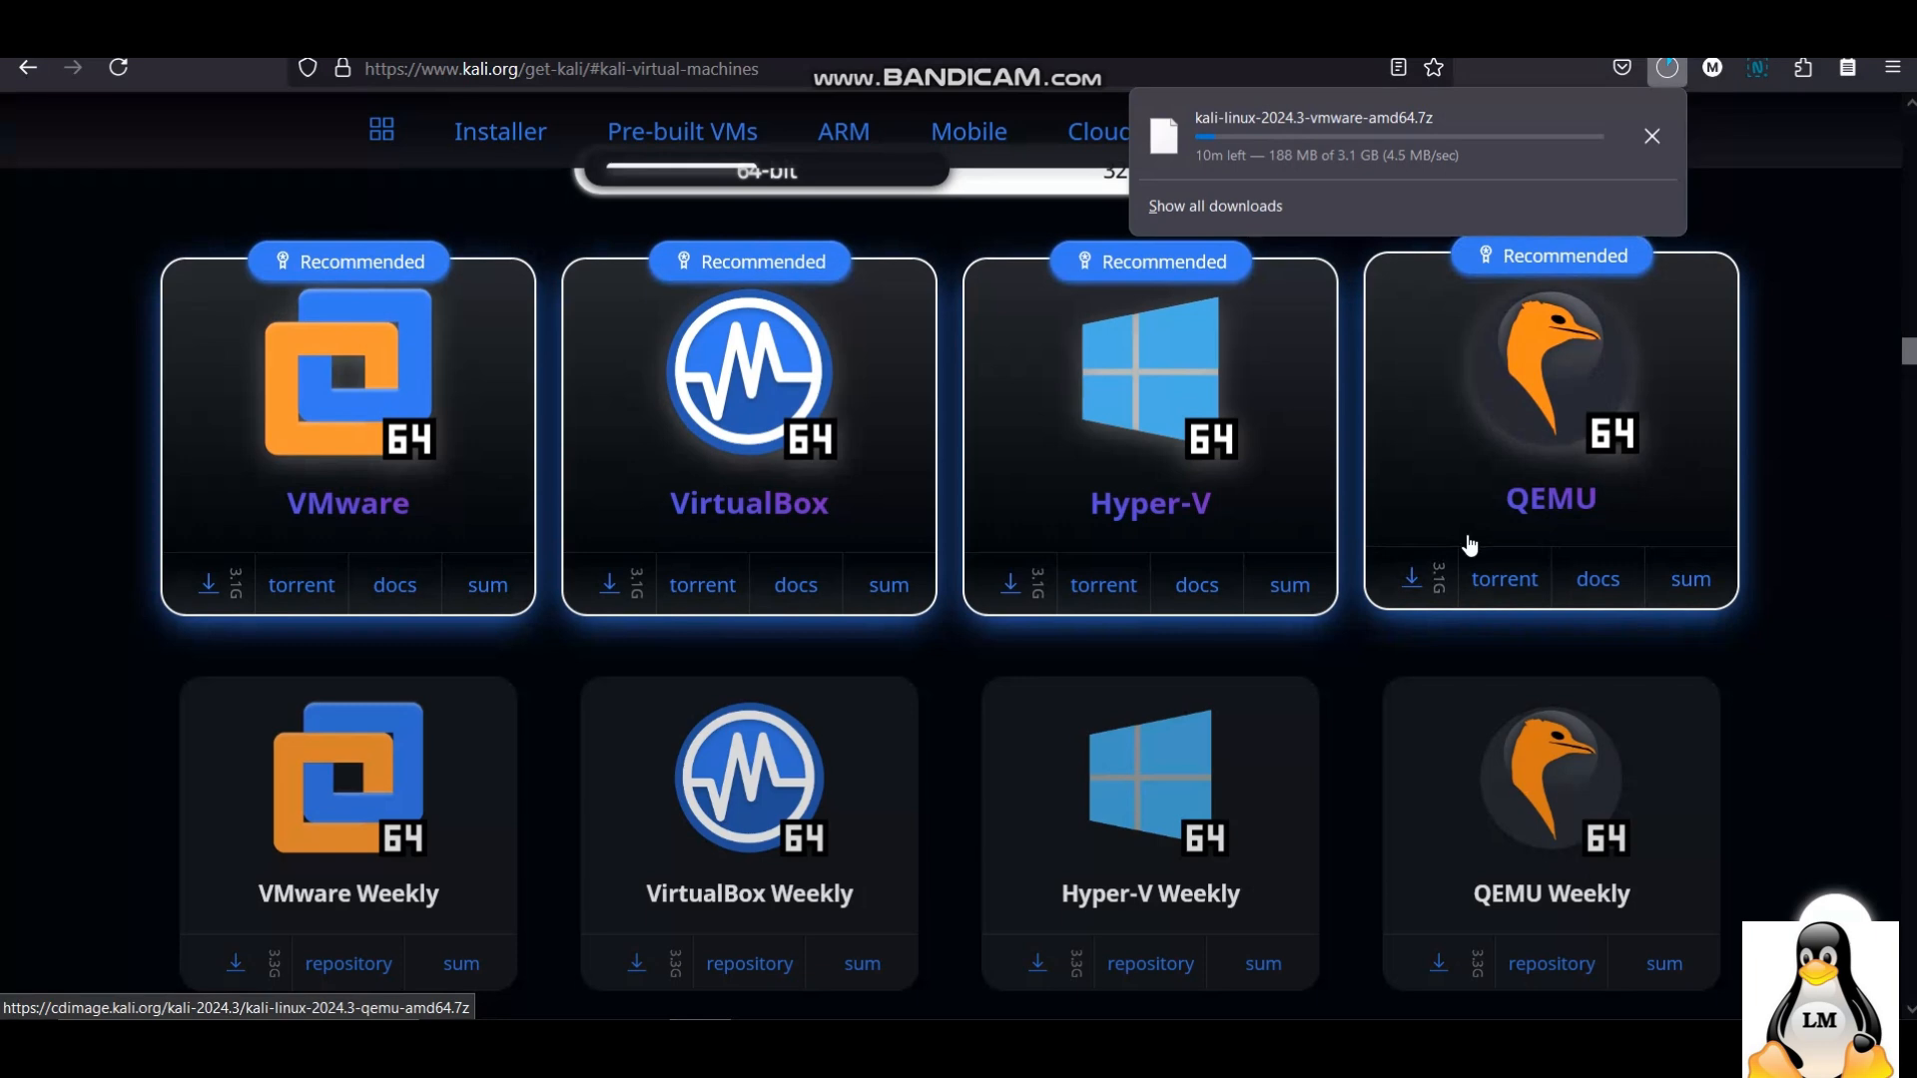
{"action": "scroll", "coordinate": [1468, 543], "scroll_direction": "down", "scroll_amount": 3}
{"action": "scroll", "coordinate": [1488, 559], "scroll_direction": "up", "scroll_amount": 5}
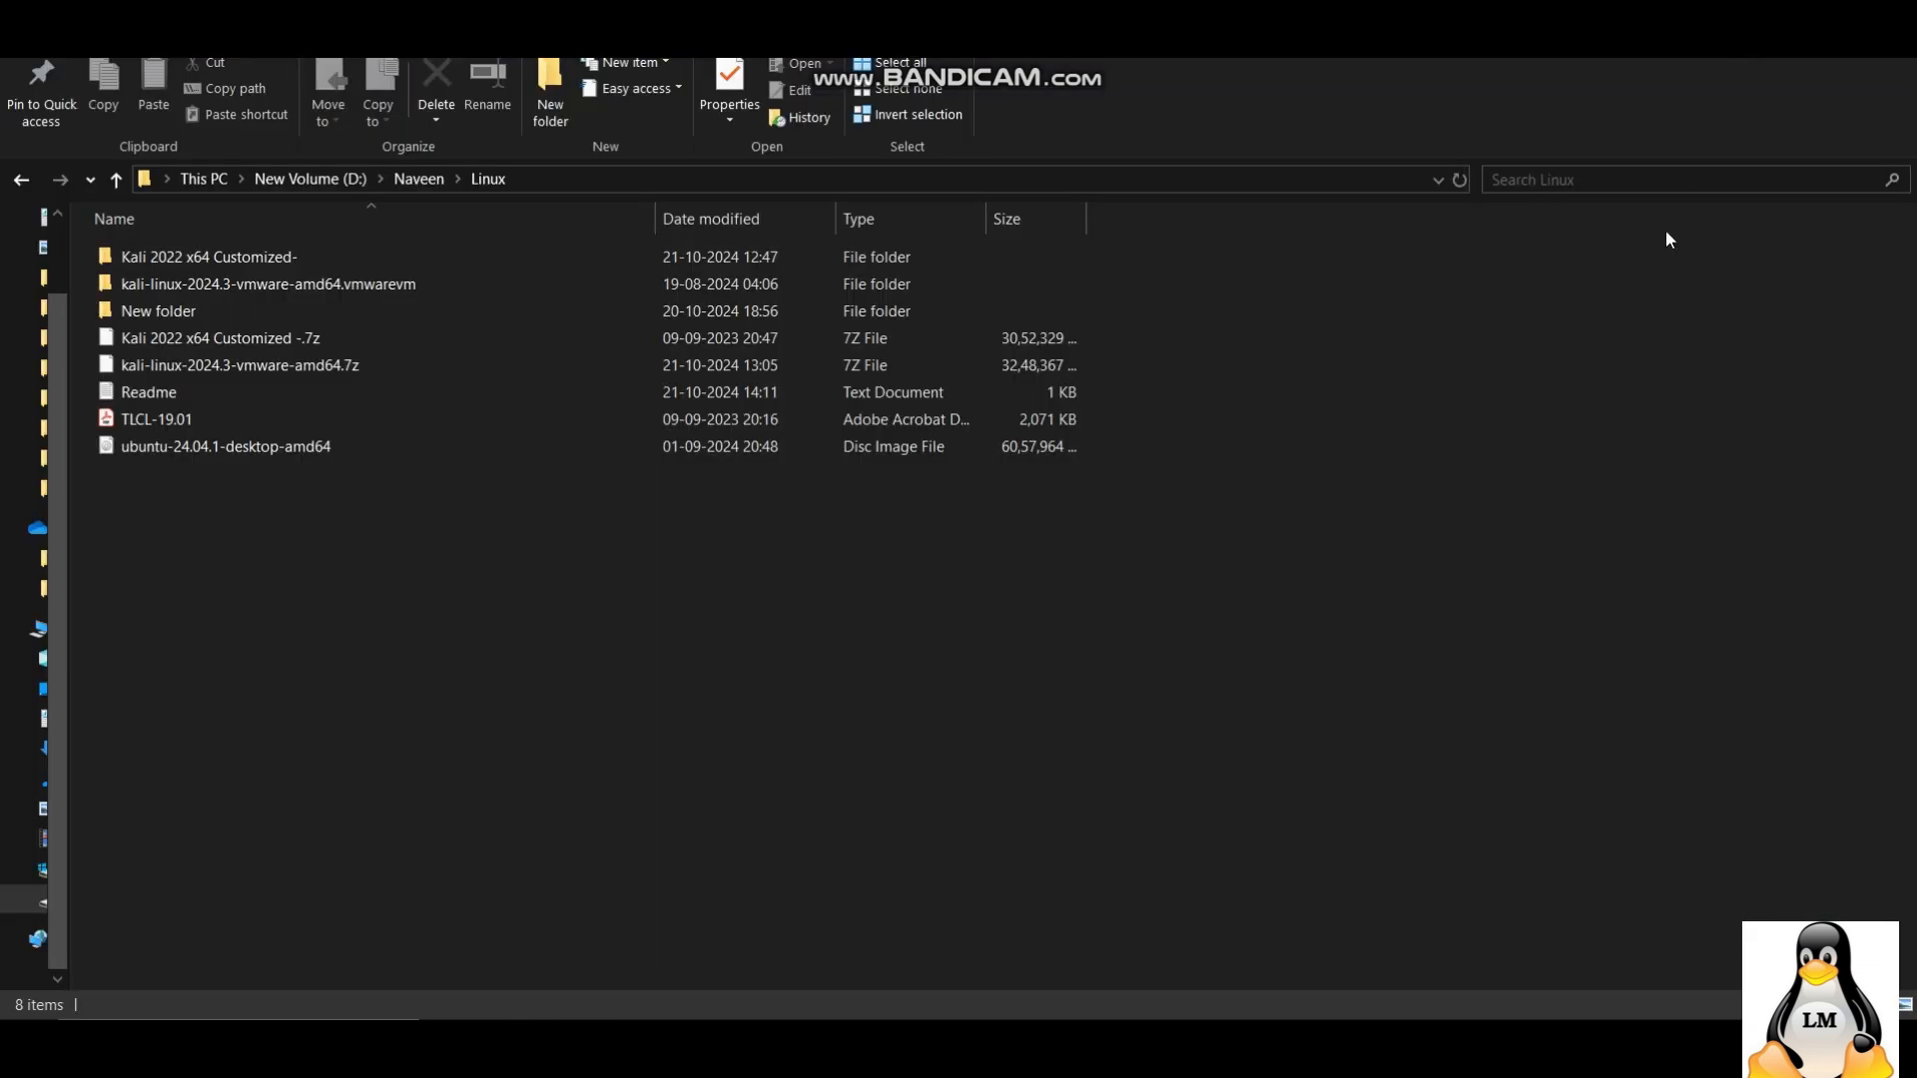
View the 7-Zip extraction options for kali-linux-2024.3-vmware-amd64.7z, dismiss them and select the extracted kali-linux-2024.3-vmware-amd64.vmwarevm folder.
{"action": "left_click", "coordinate": [475, 696]}
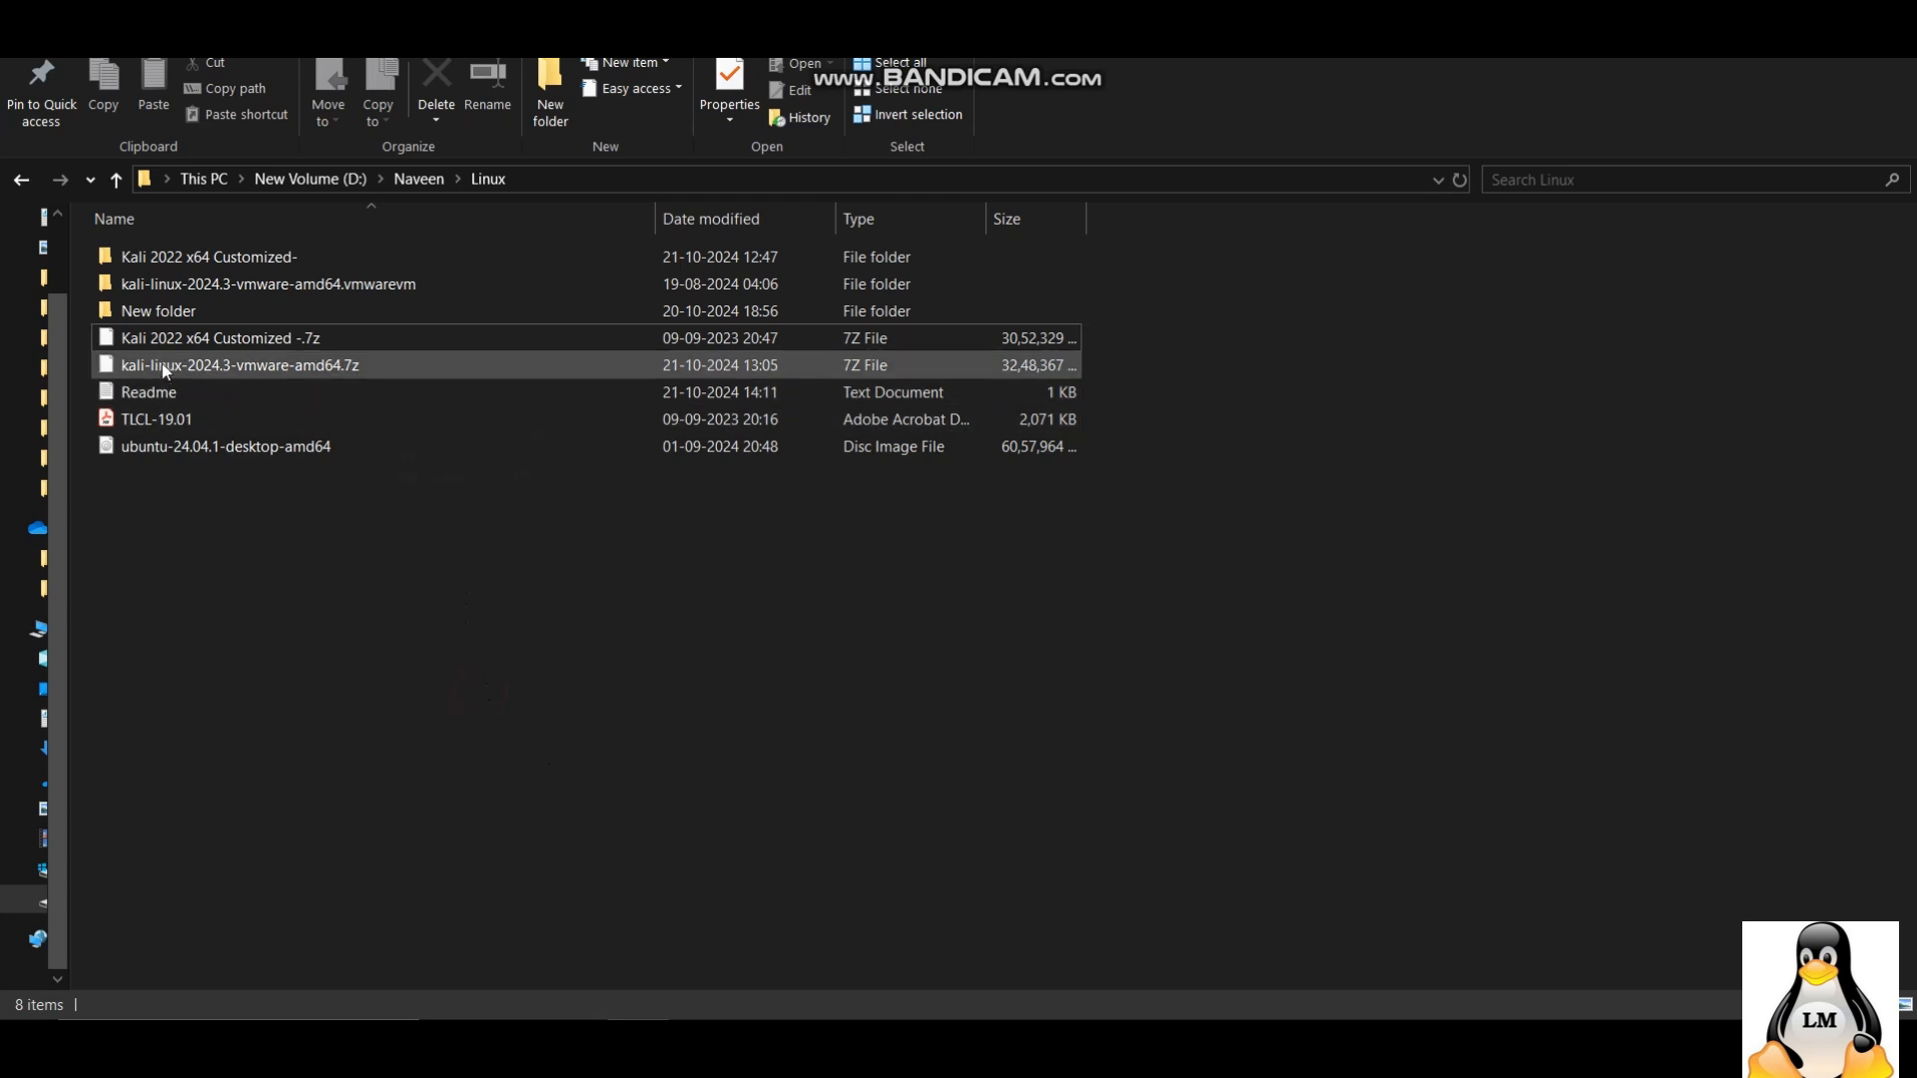
{"action": "left_click", "coordinate": [294, 367]}
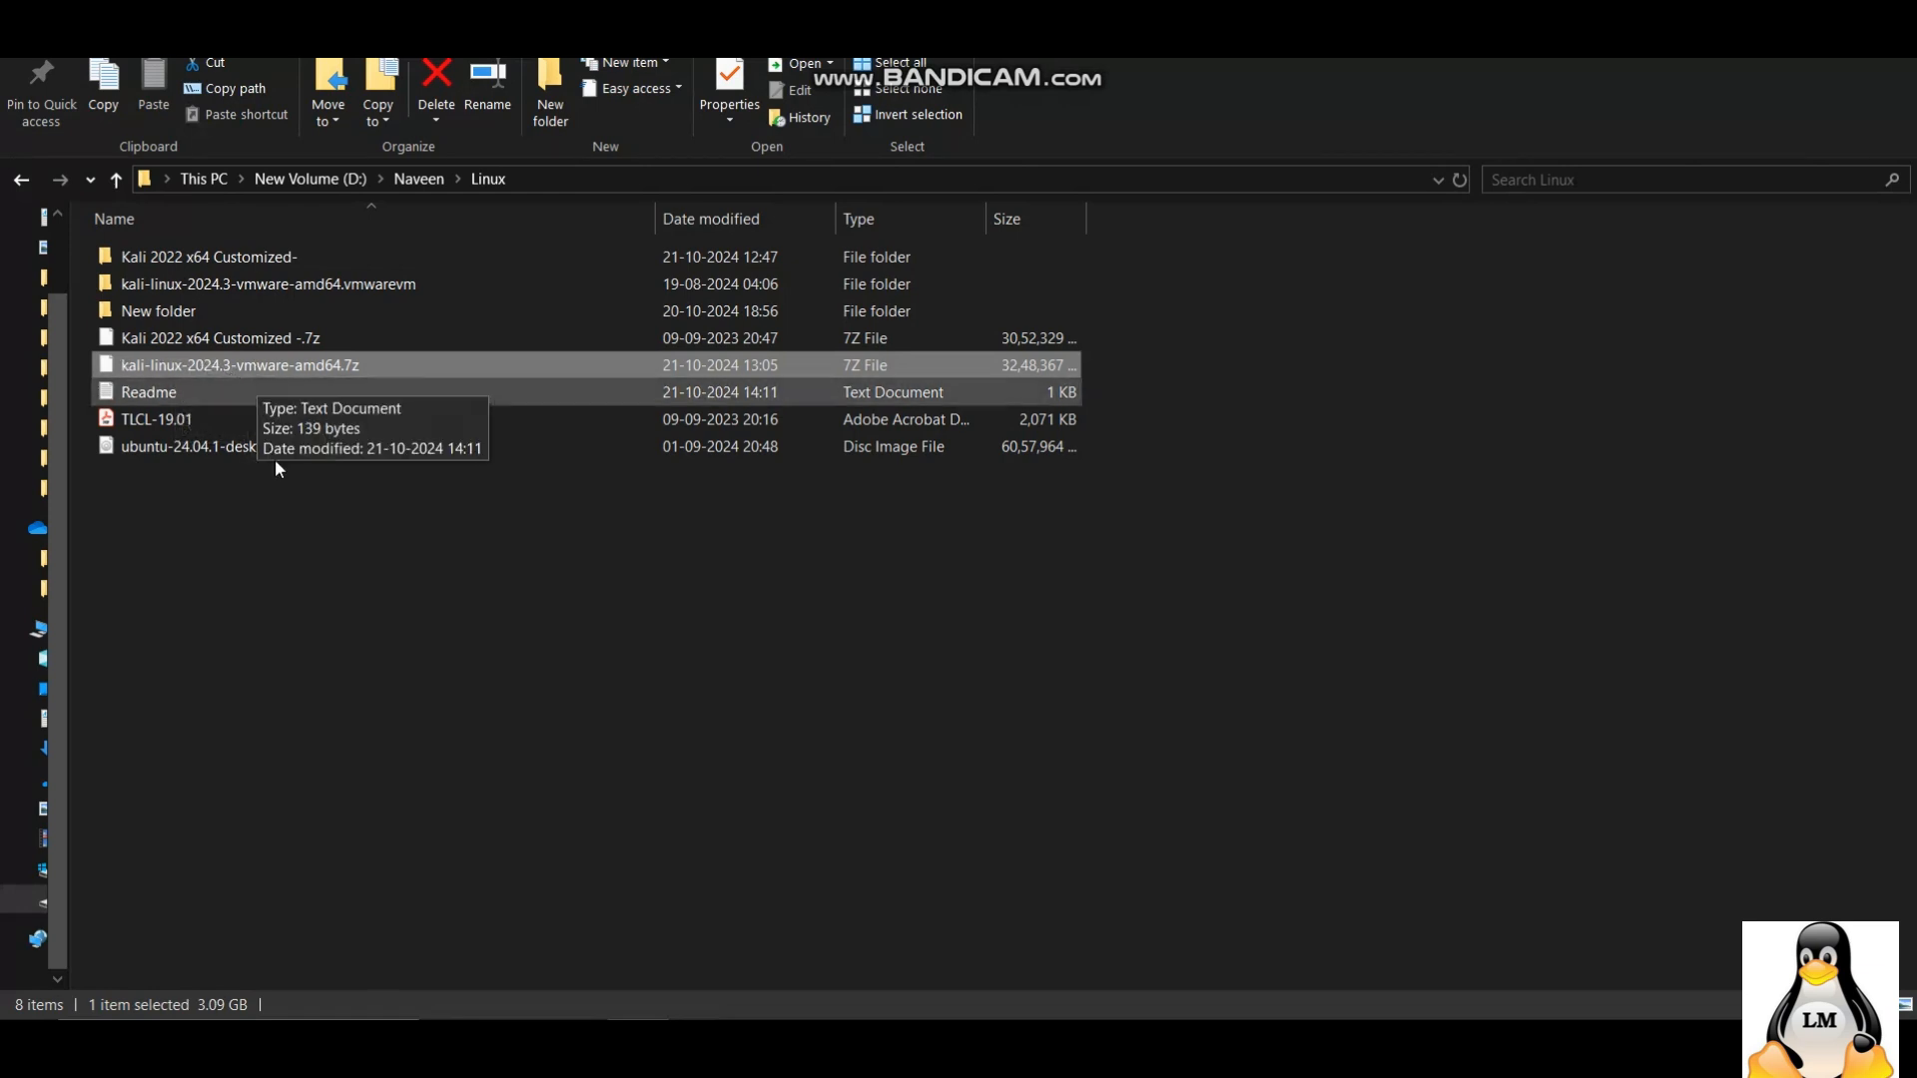
{"action": "left_click", "coordinate": [281, 509]}
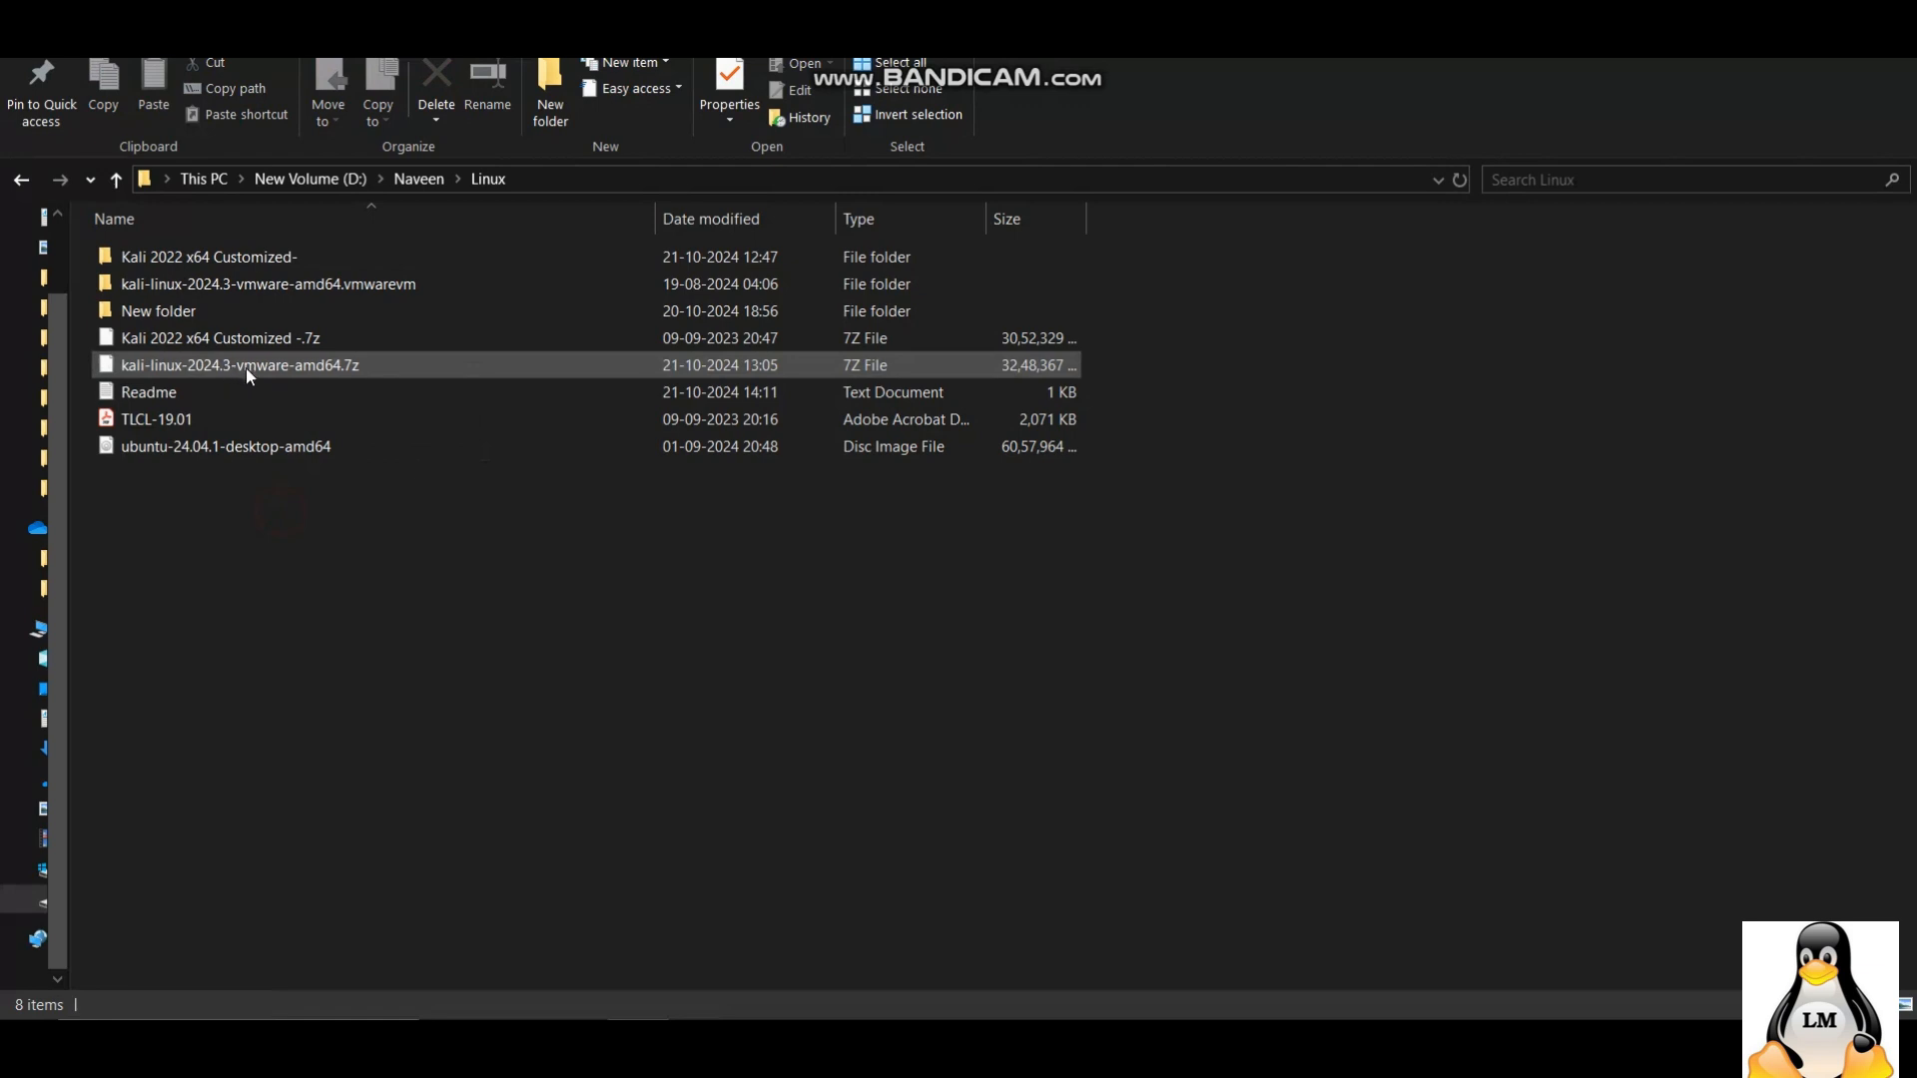
{"action": "left_click", "coordinate": [249, 366]}
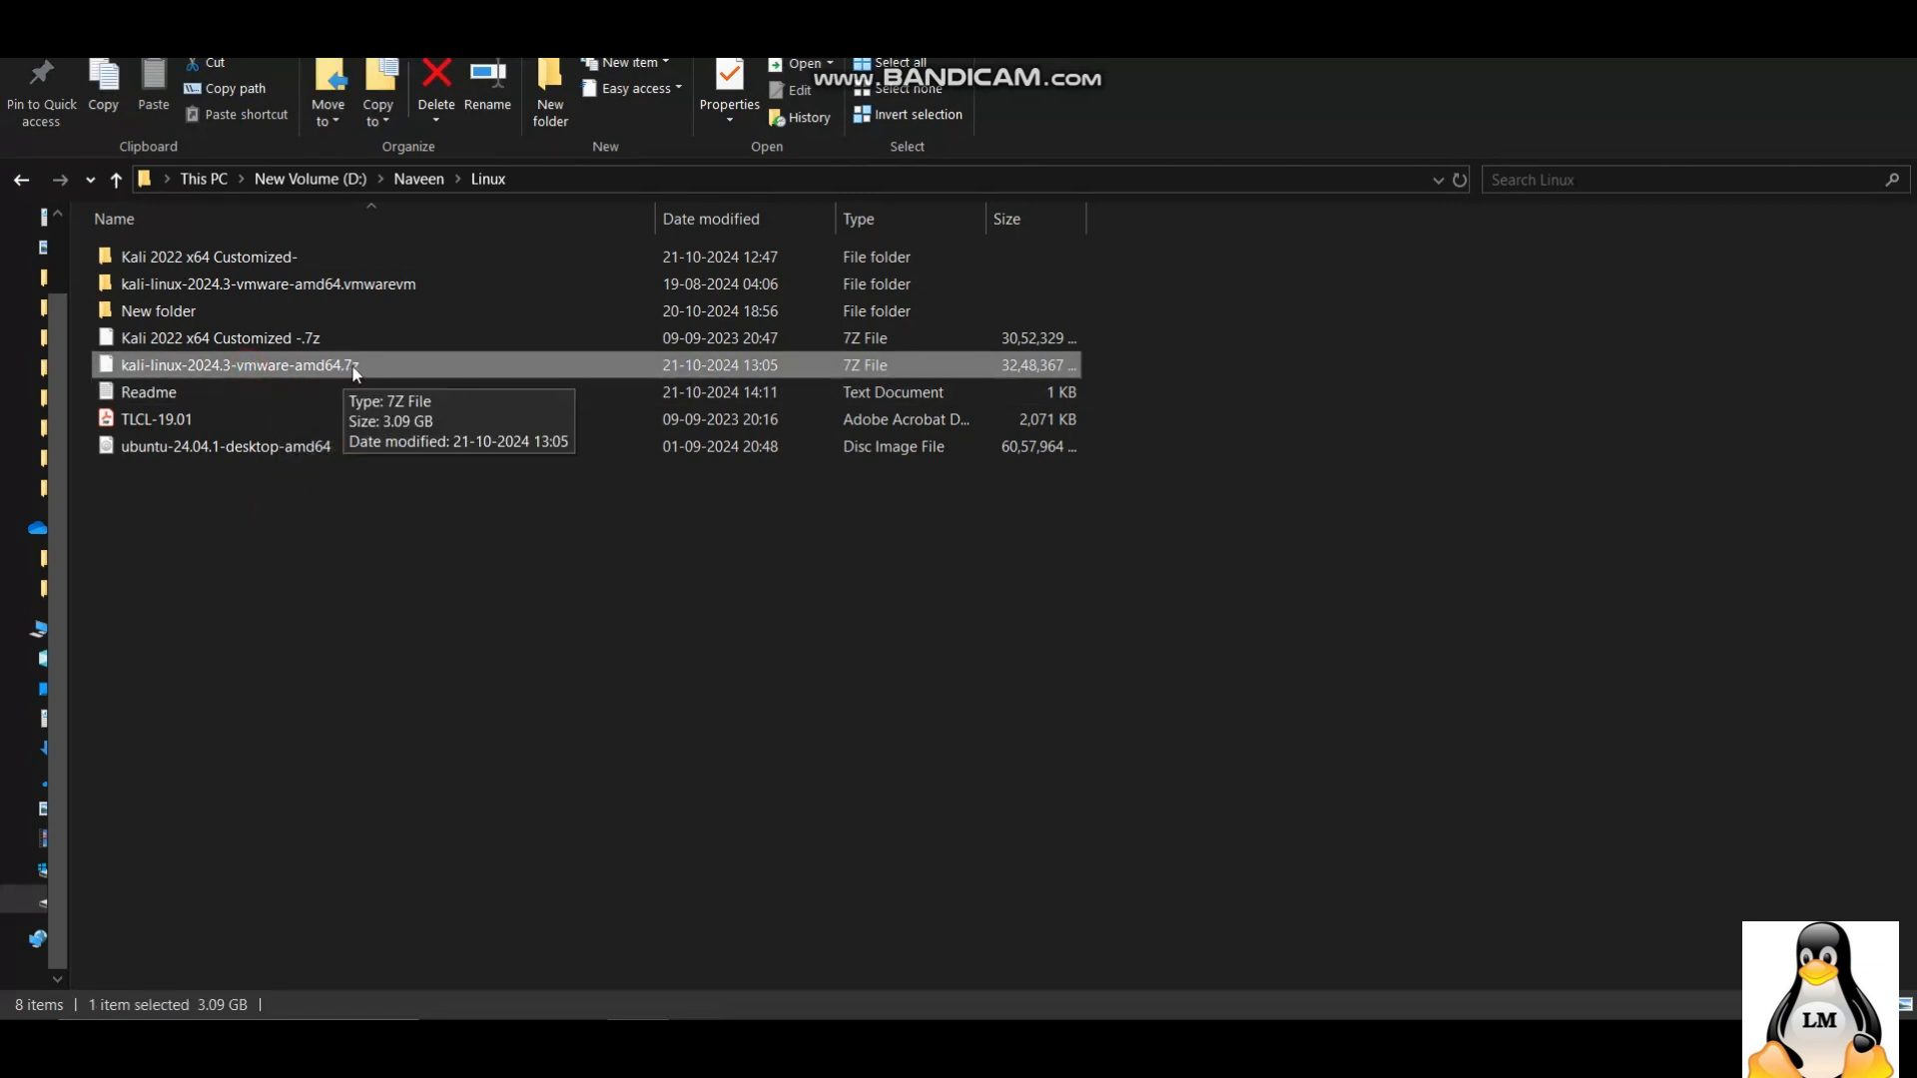
{"action": "right_click", "coordinate": [404, 361]}
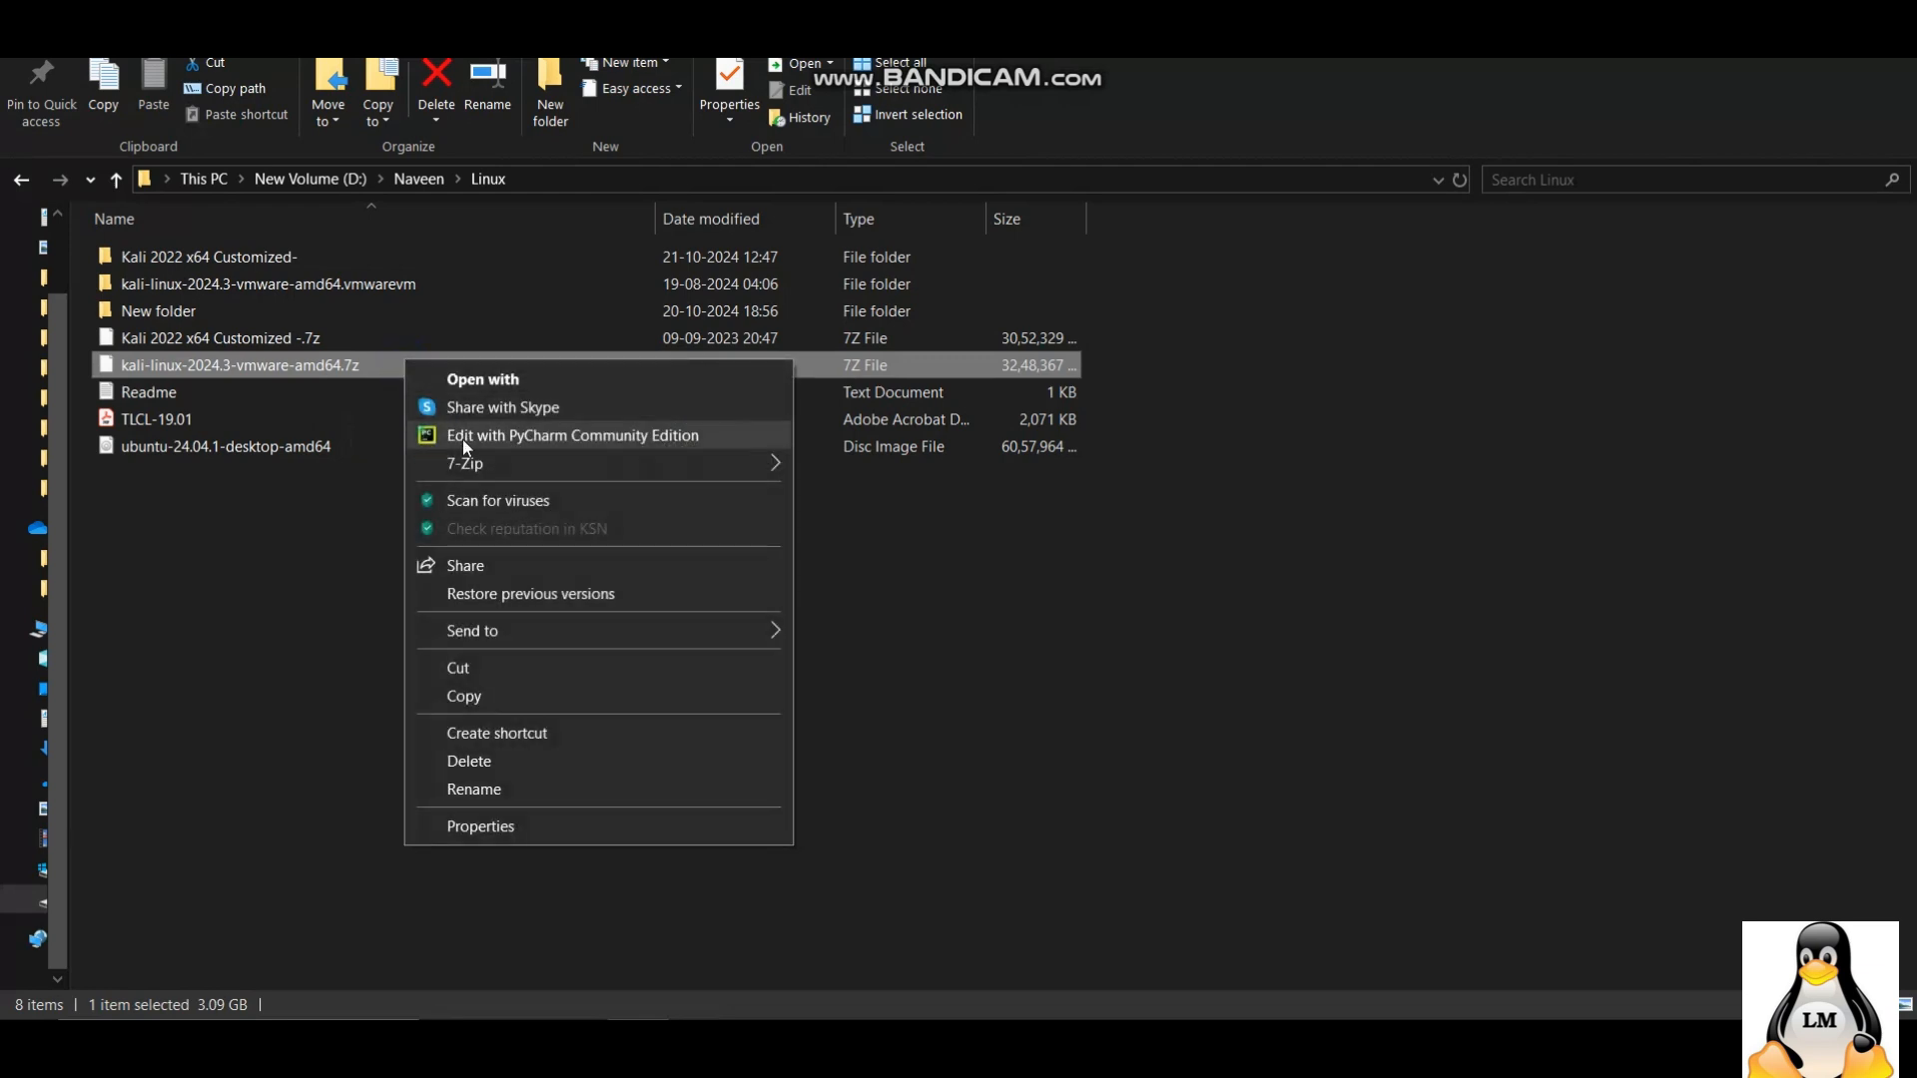
{"action": "mouse_move", "coordinate": [477, 465]}
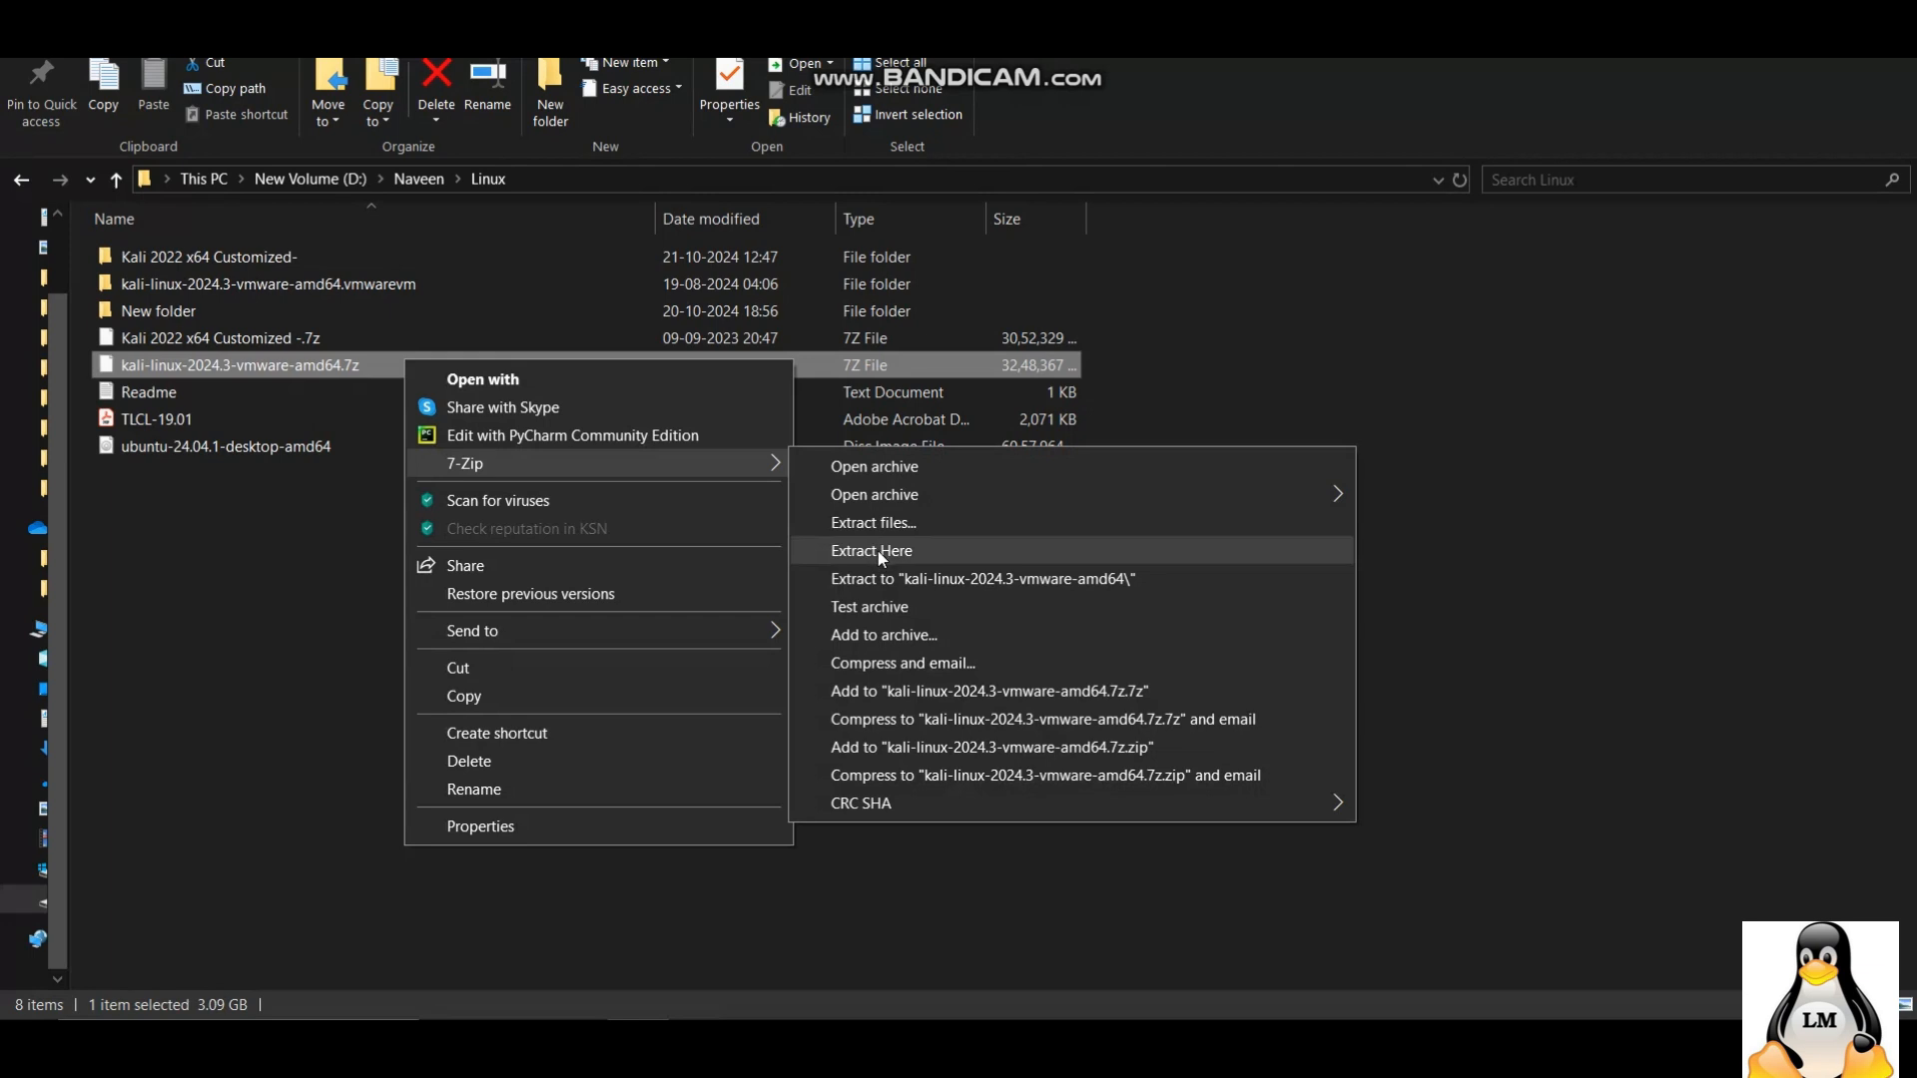
{"action": "left_click", "coordinate": [285, 521]}
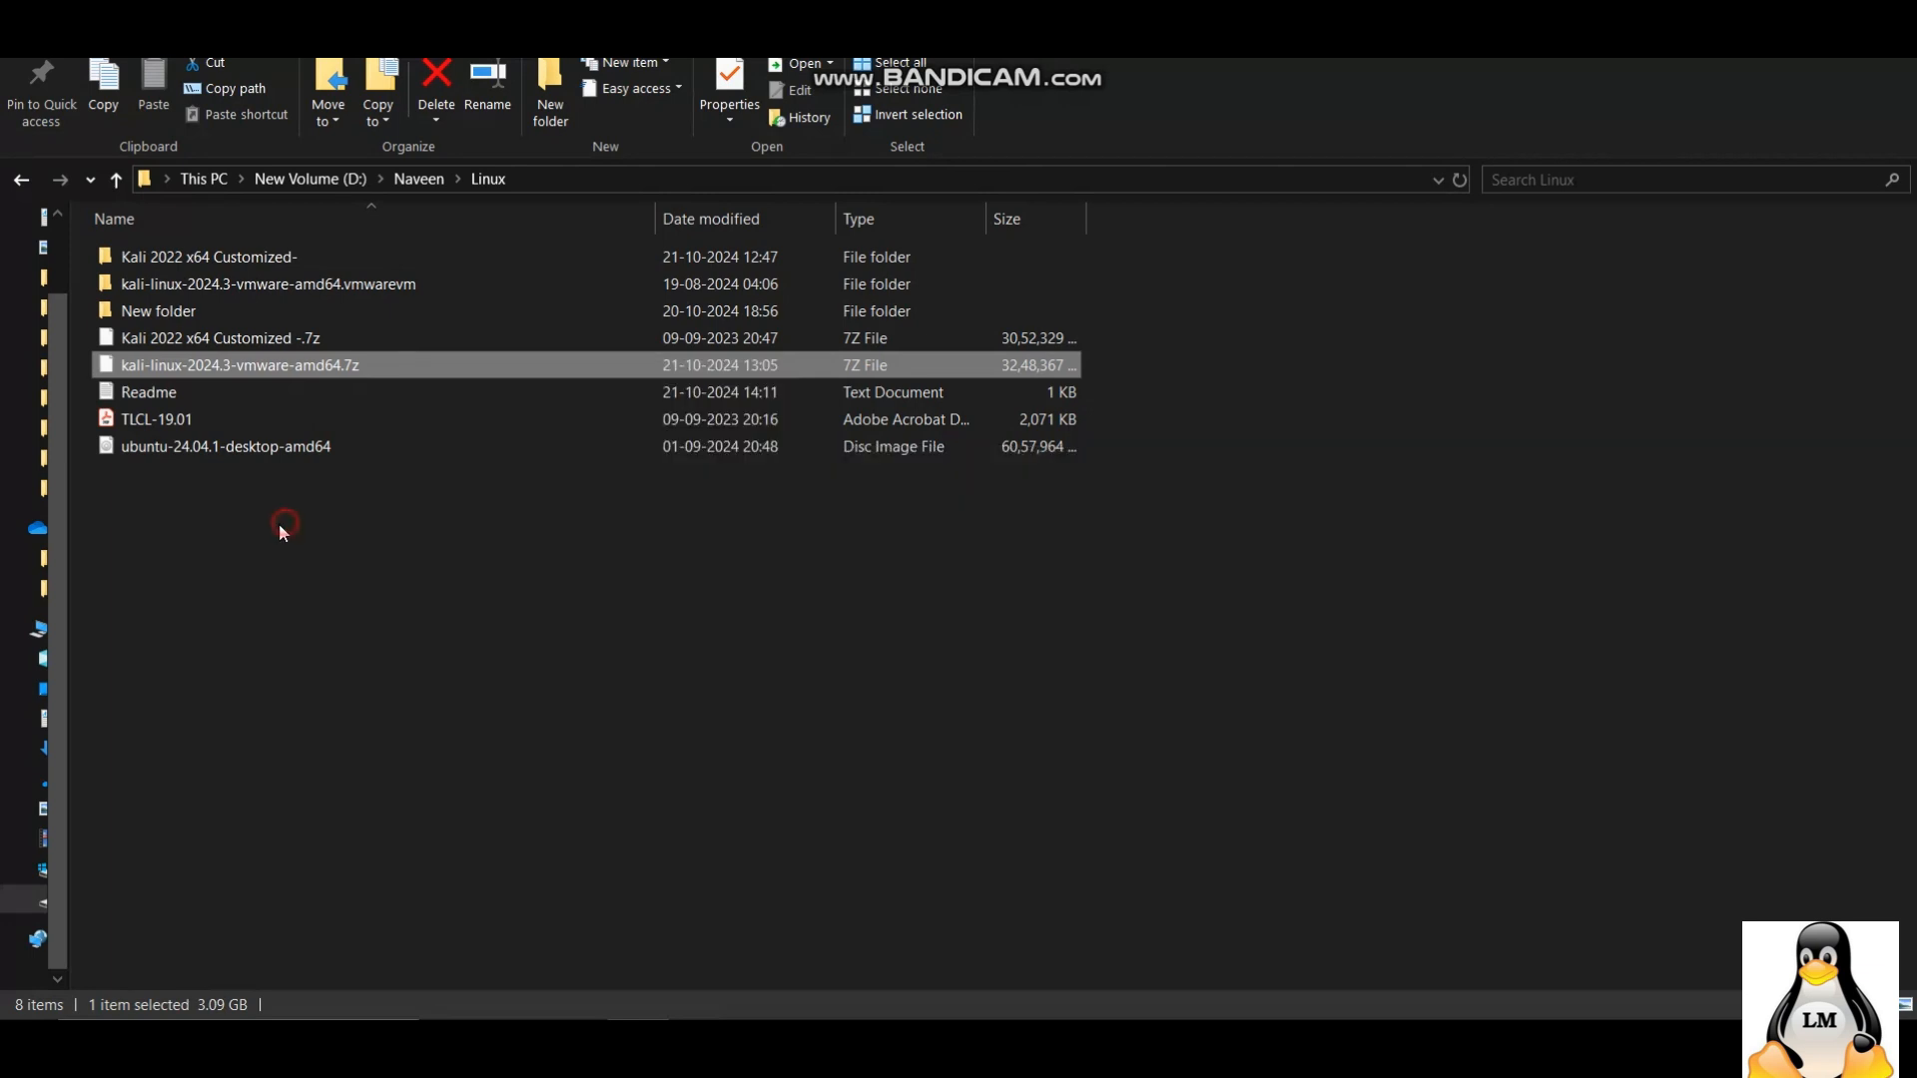
{"action": "left_click", "coordinate": [355, 285]}
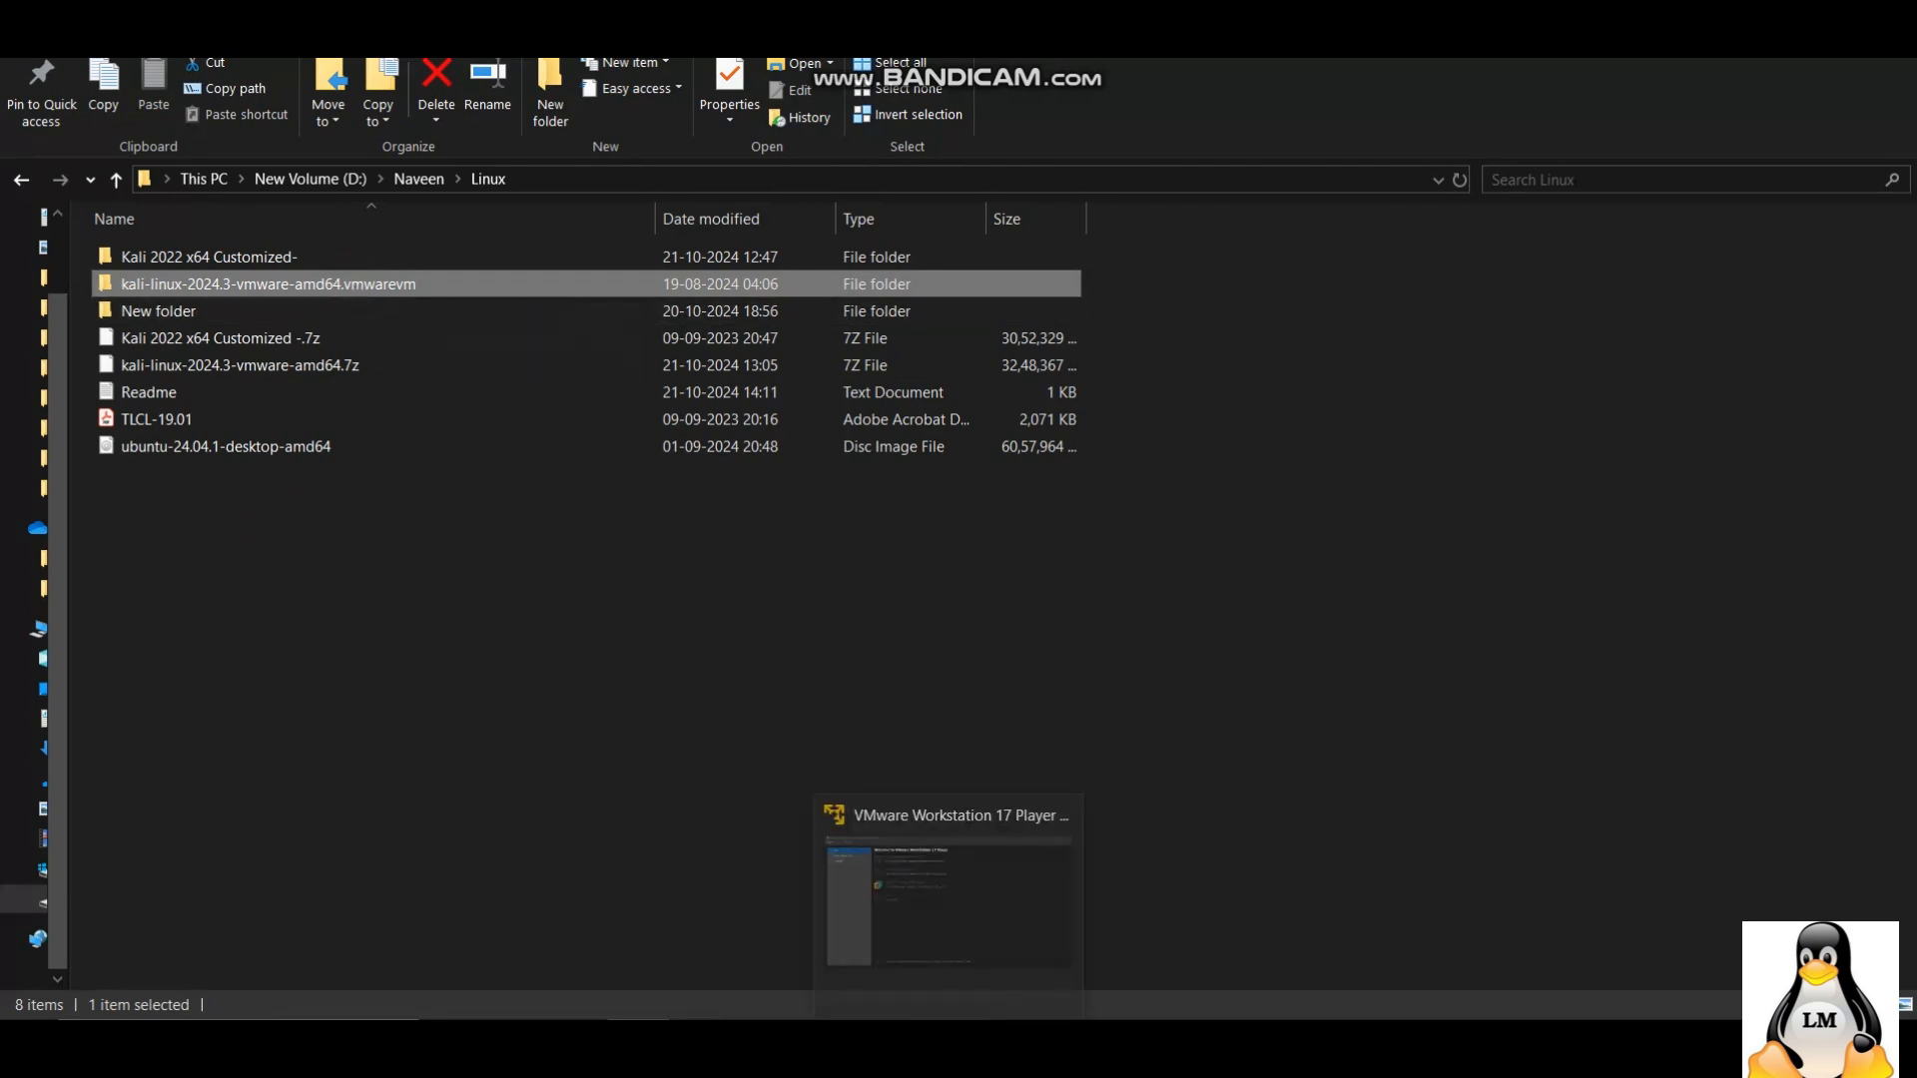
Switch to VMware Workstation 17 Player, move its restored window aside and maximize it again.
{"action": "left_click", "coordinate": [948, 1047]}
{"action": "left_click", "coordinate": [156, 354]}
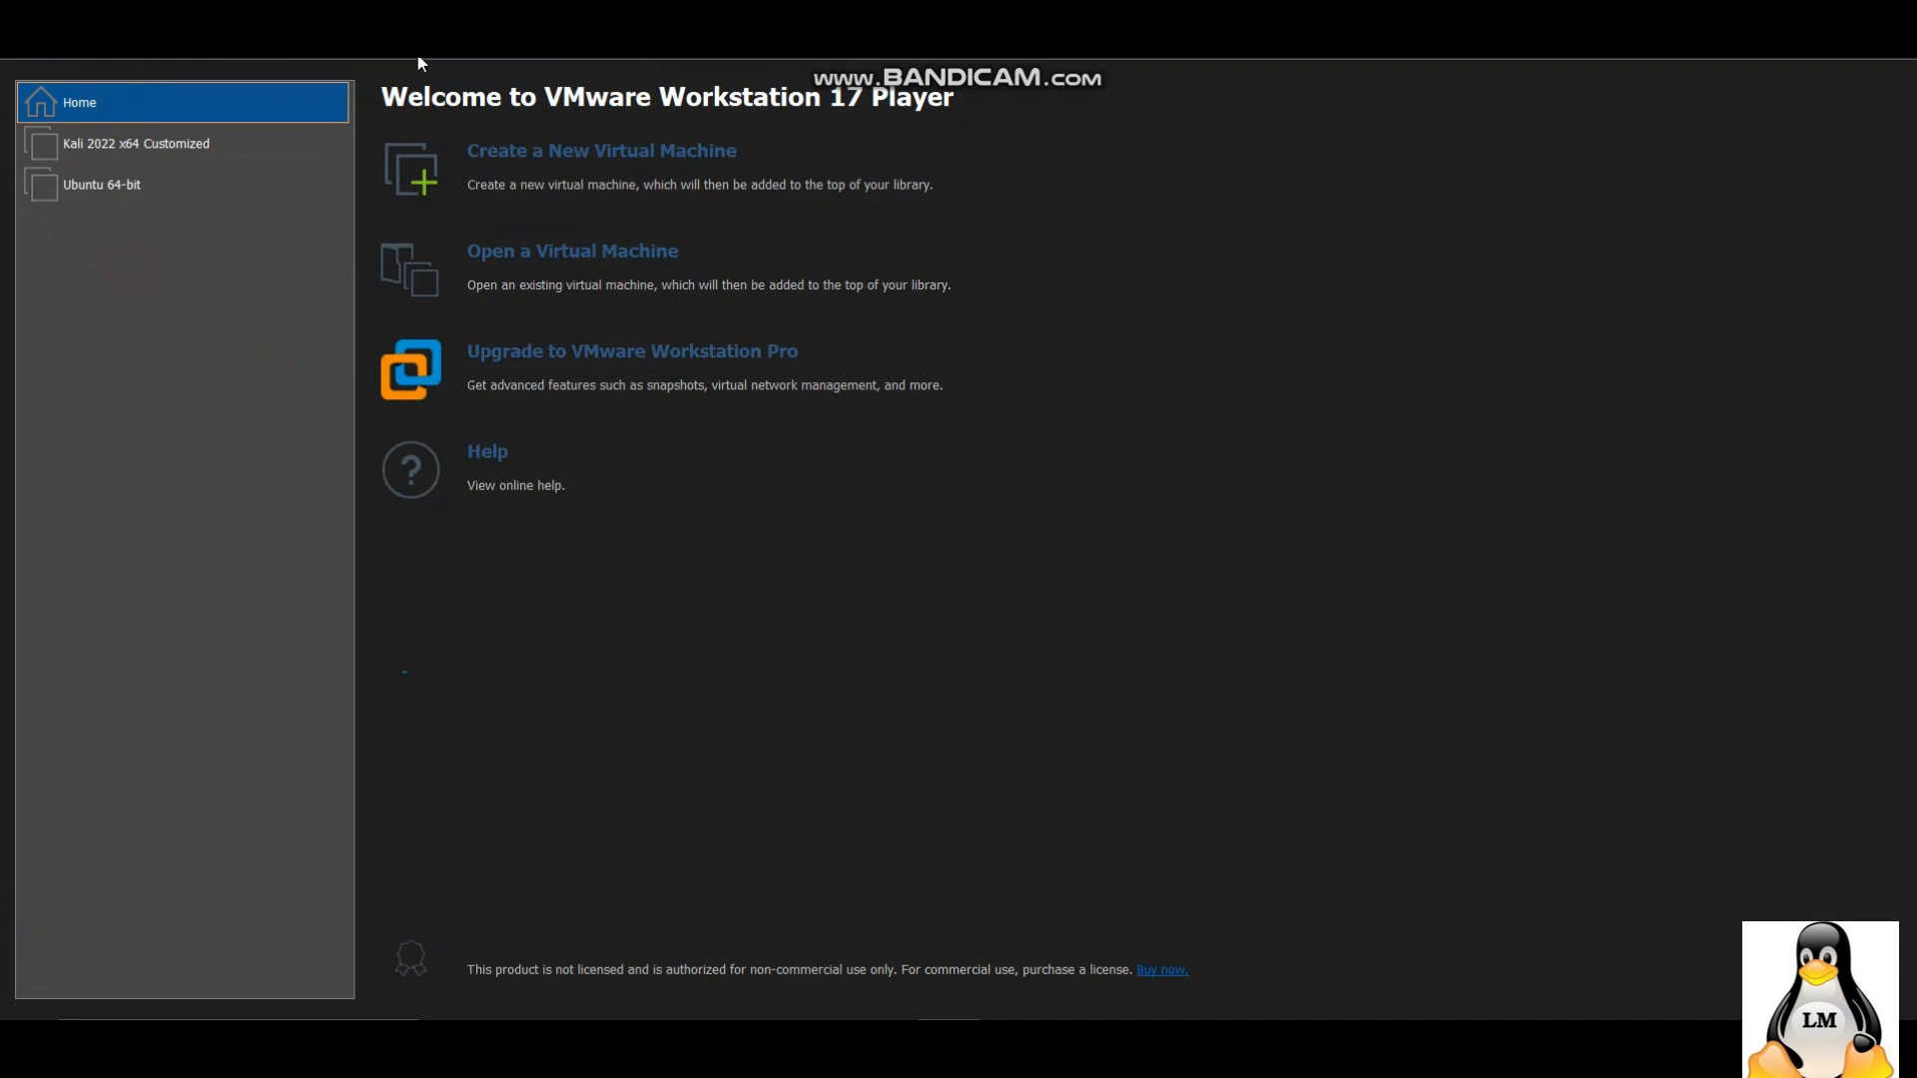
{"action": "left_click_drag", "start_coordinate": [1557, 62], "coordinate": [598, 218]}
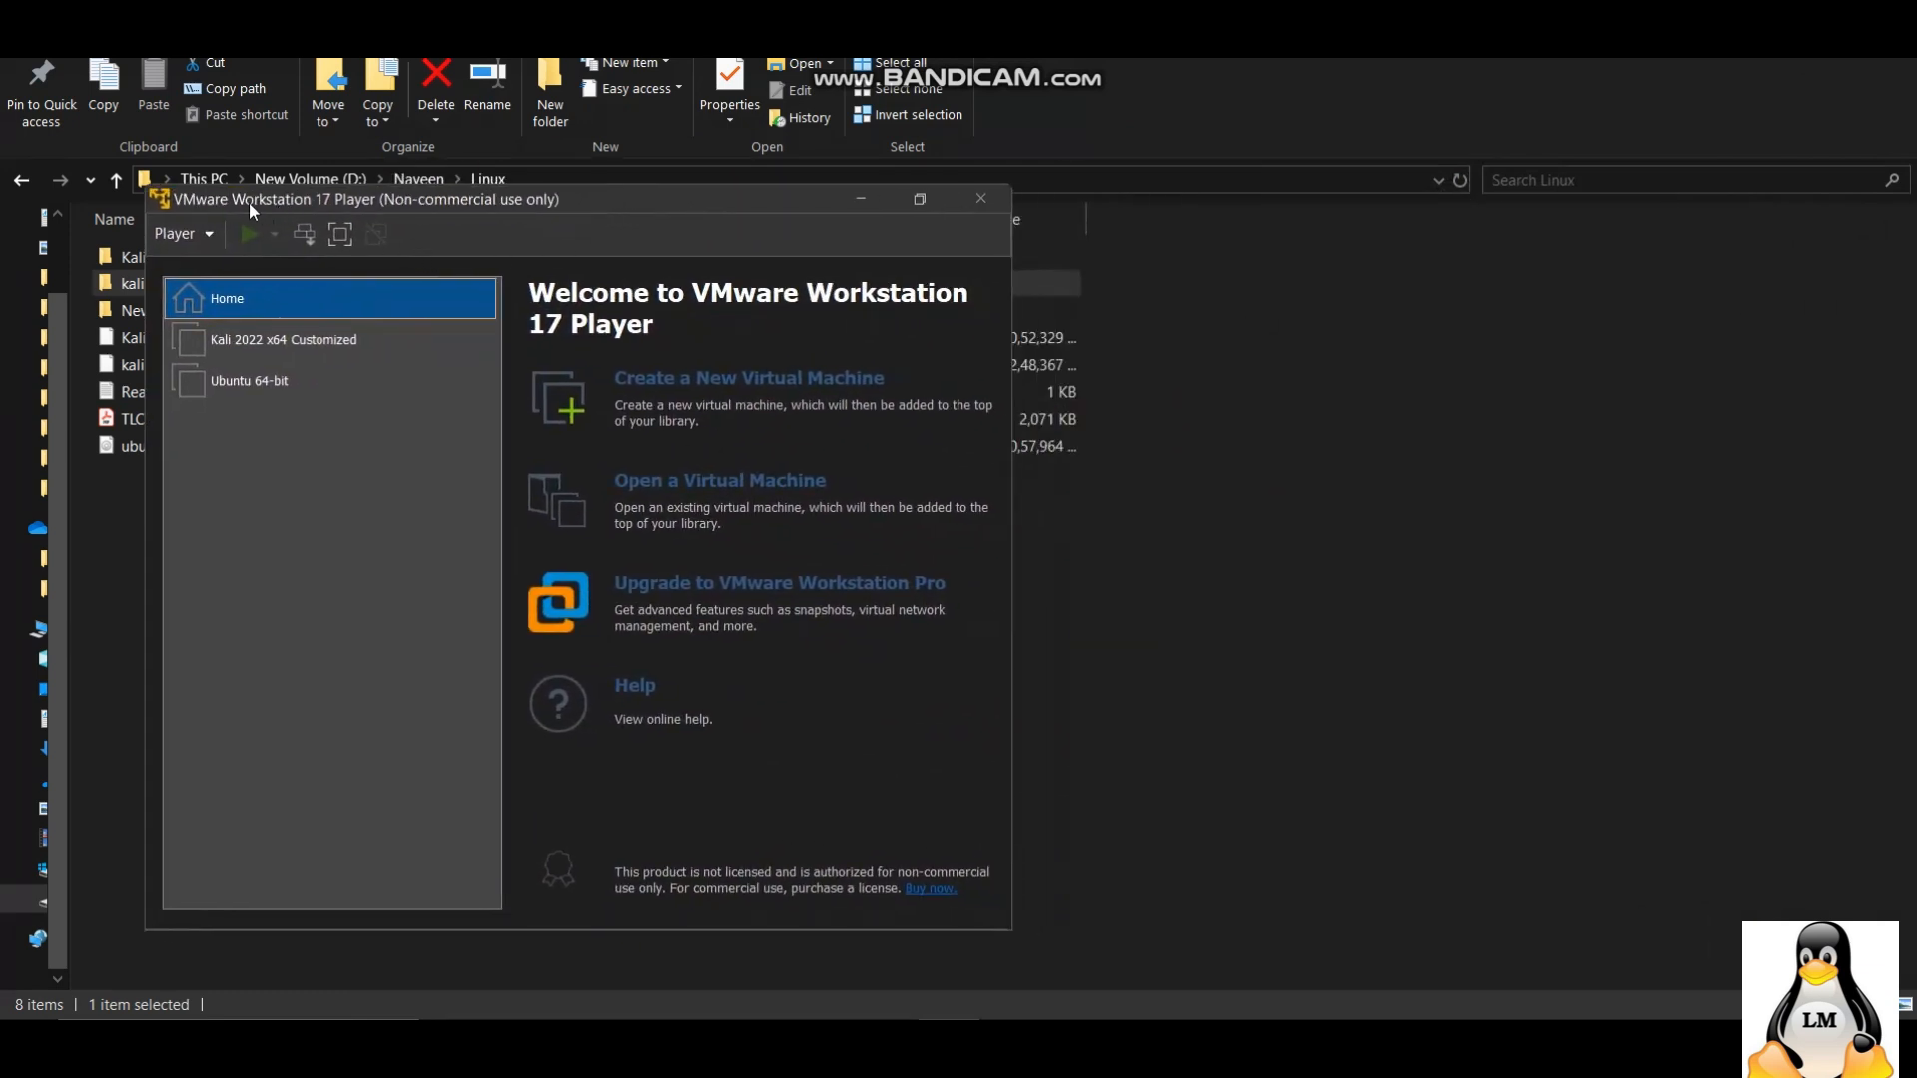
{"action": "left_click_drag", "start_coordinate": [722, 193], "coordinate": [640, 107]}
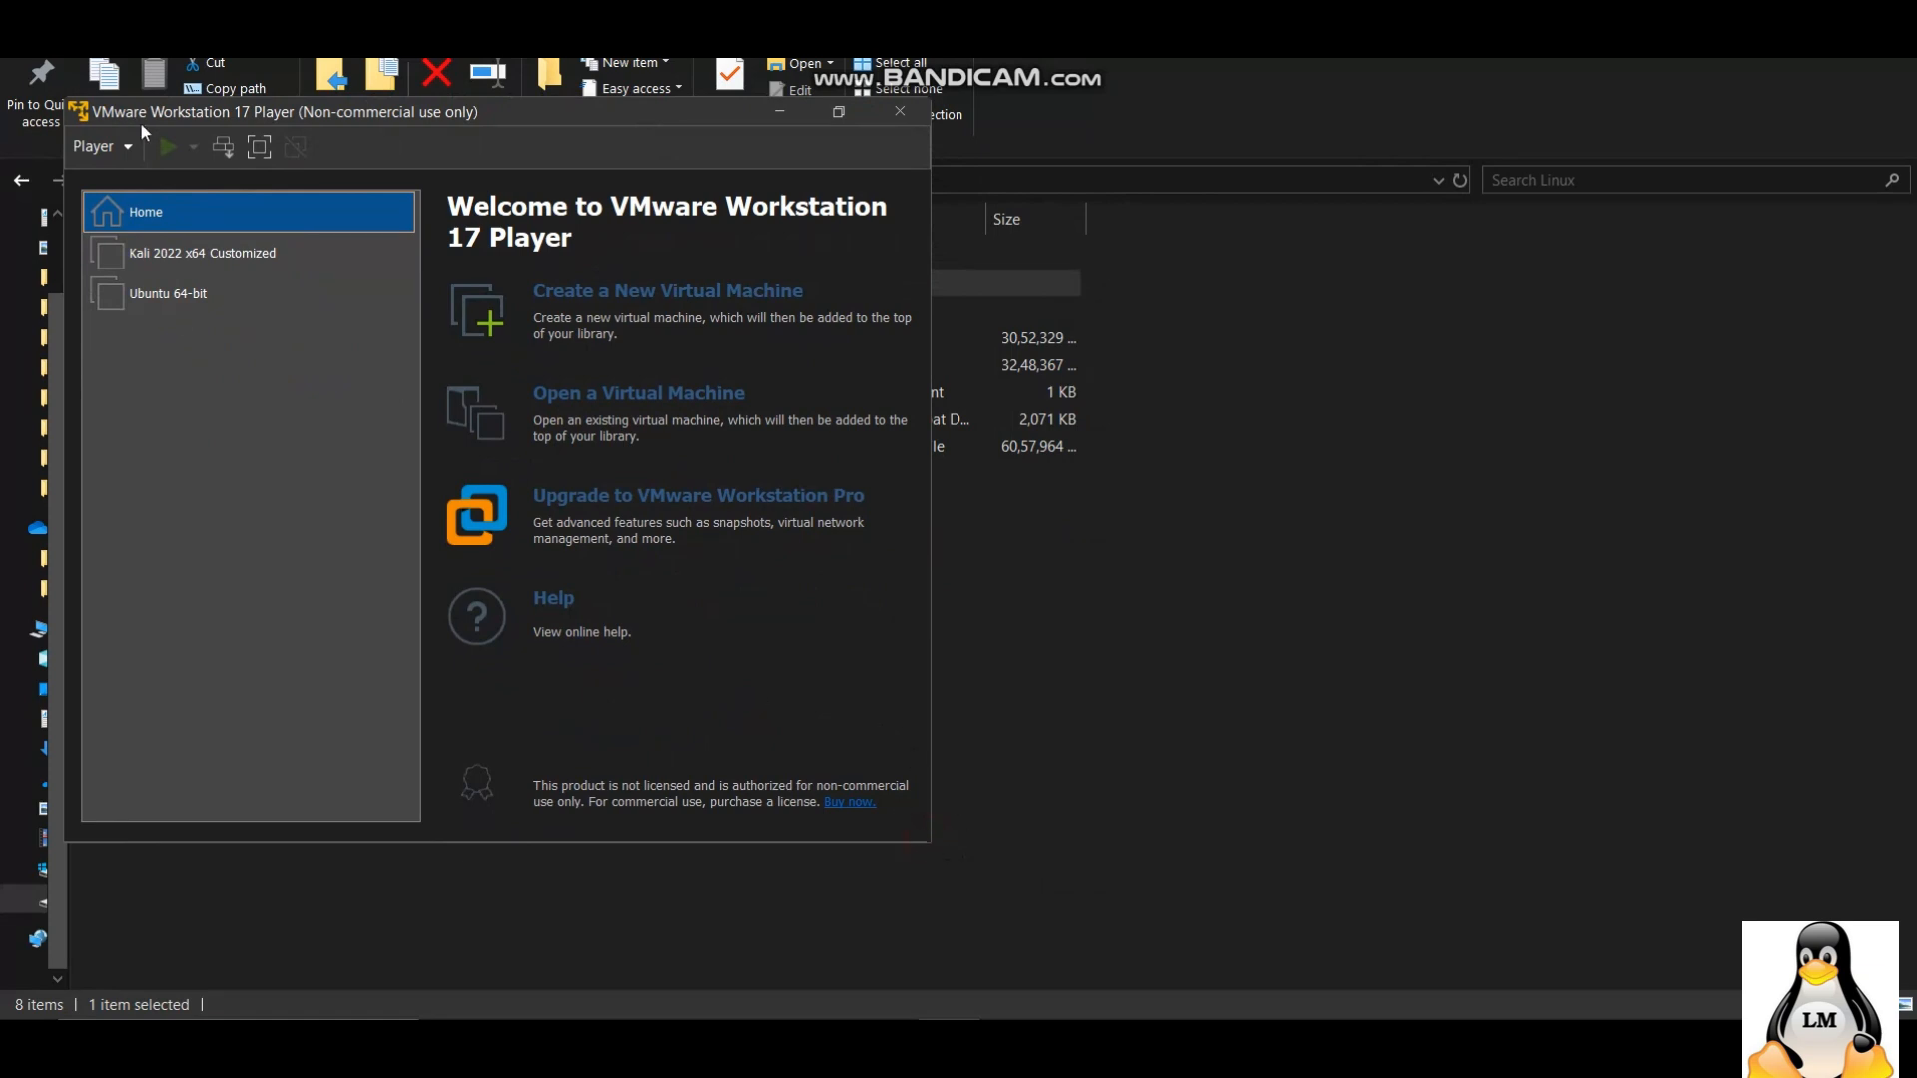
{"action": "left_click", "coordinate": [840, 112]}
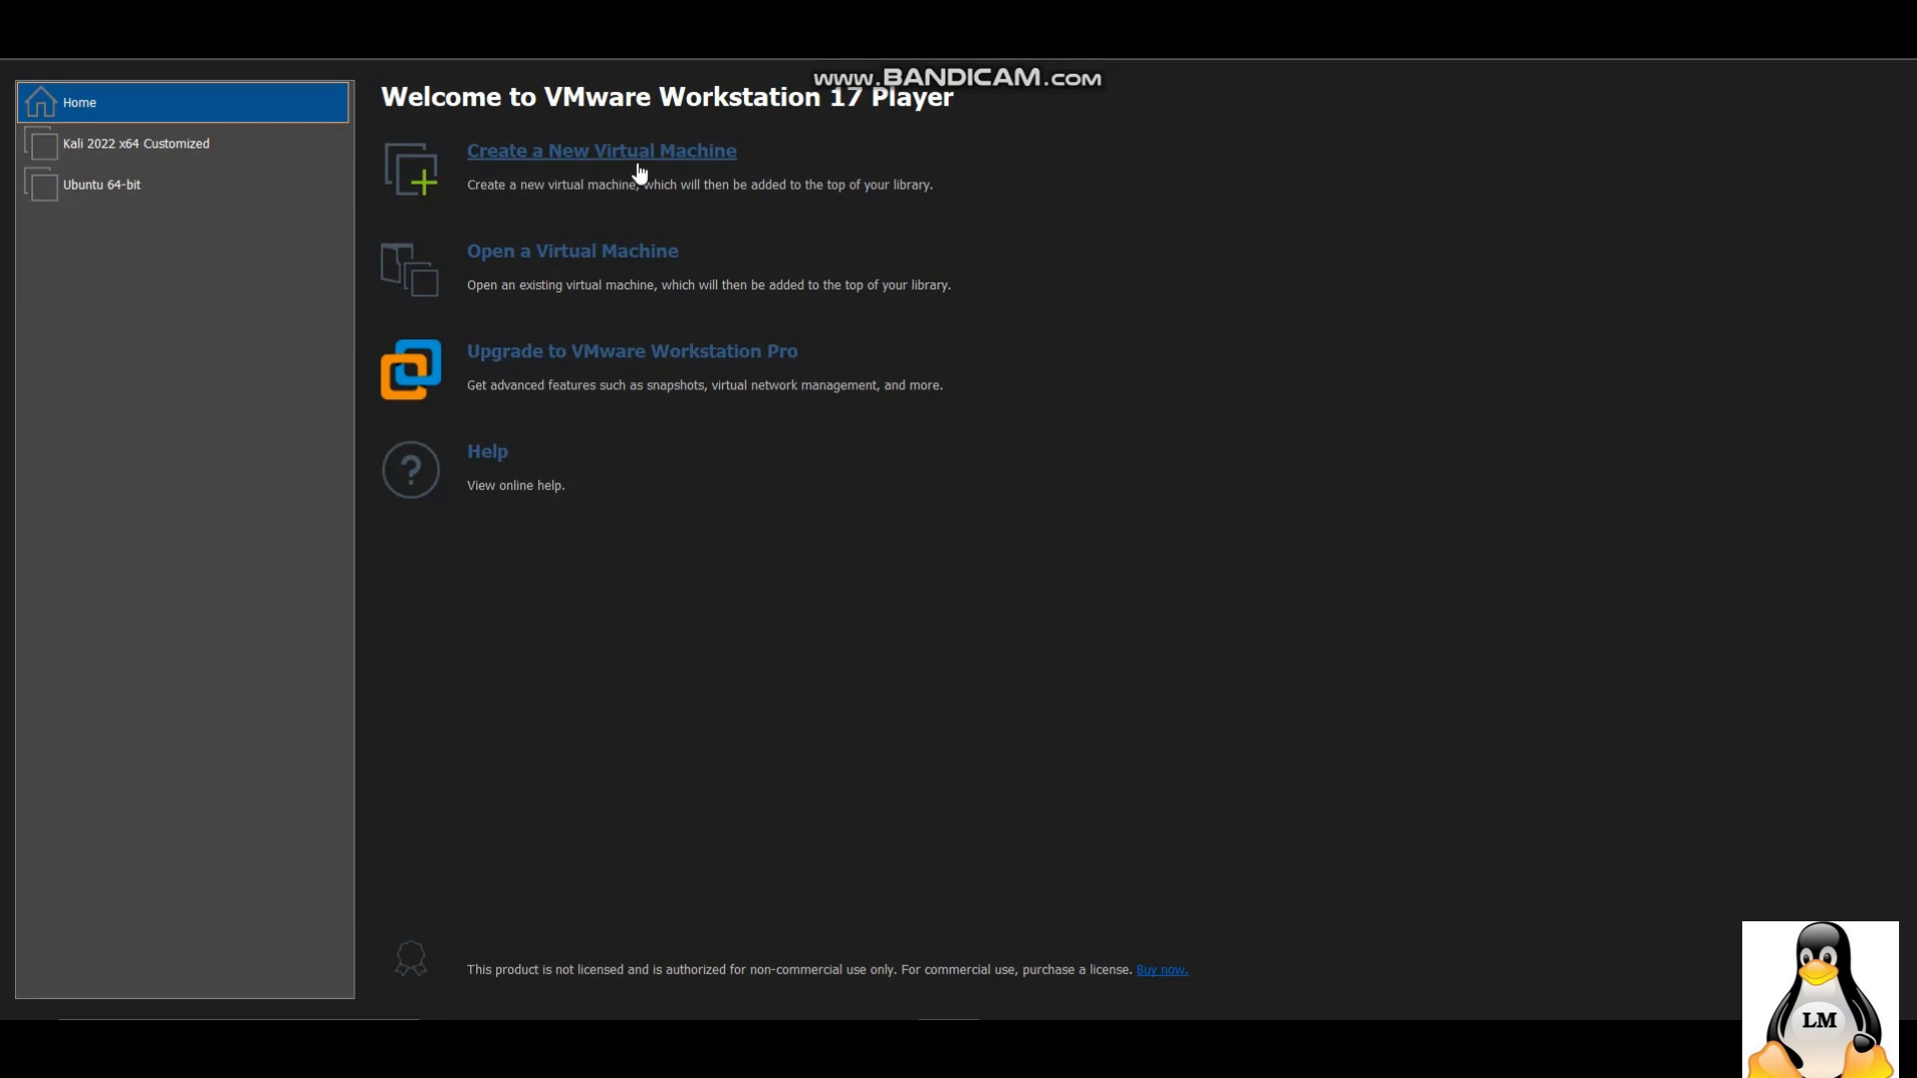
Open the New Virtual Machine Wizard and cancel it without creating a machine.
{"action": "left_click", "coordinate": [683, 166]}
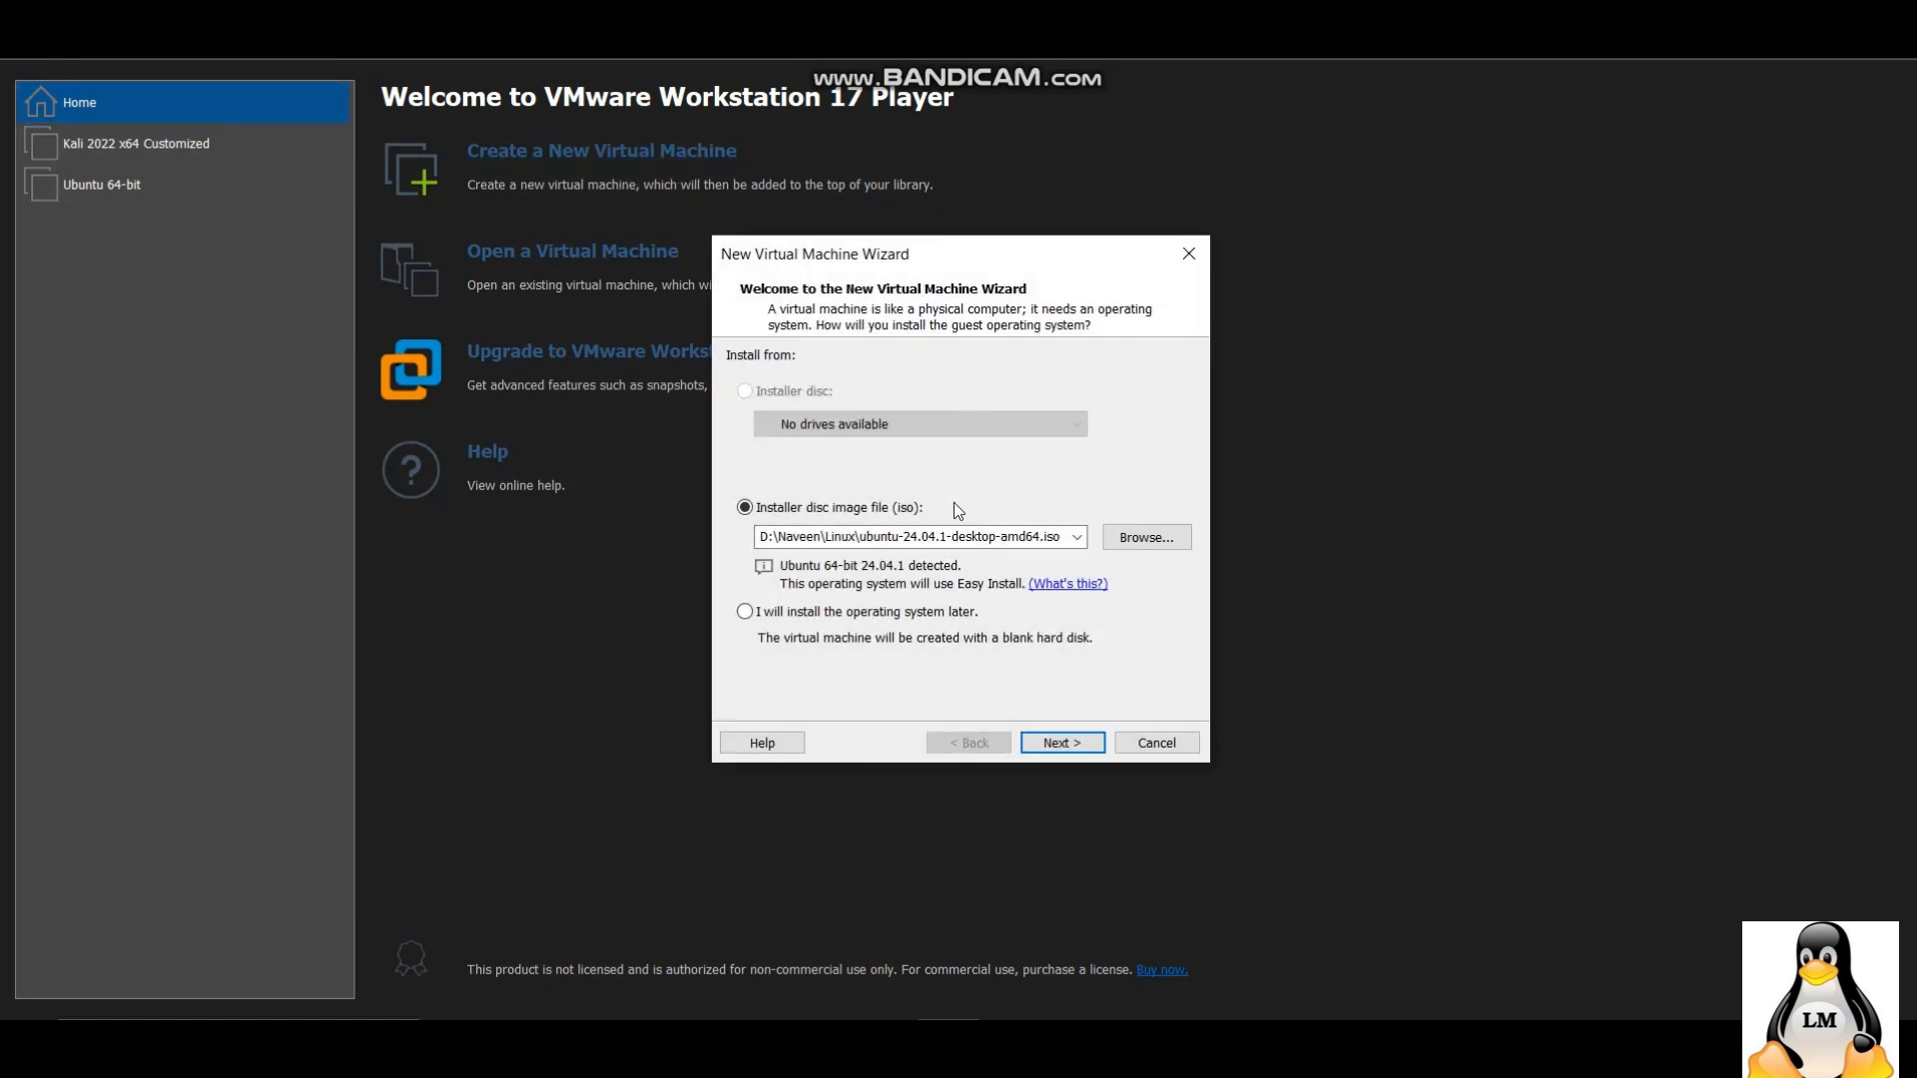
{"action": "left_click", "coordinate": [1154, 742]}
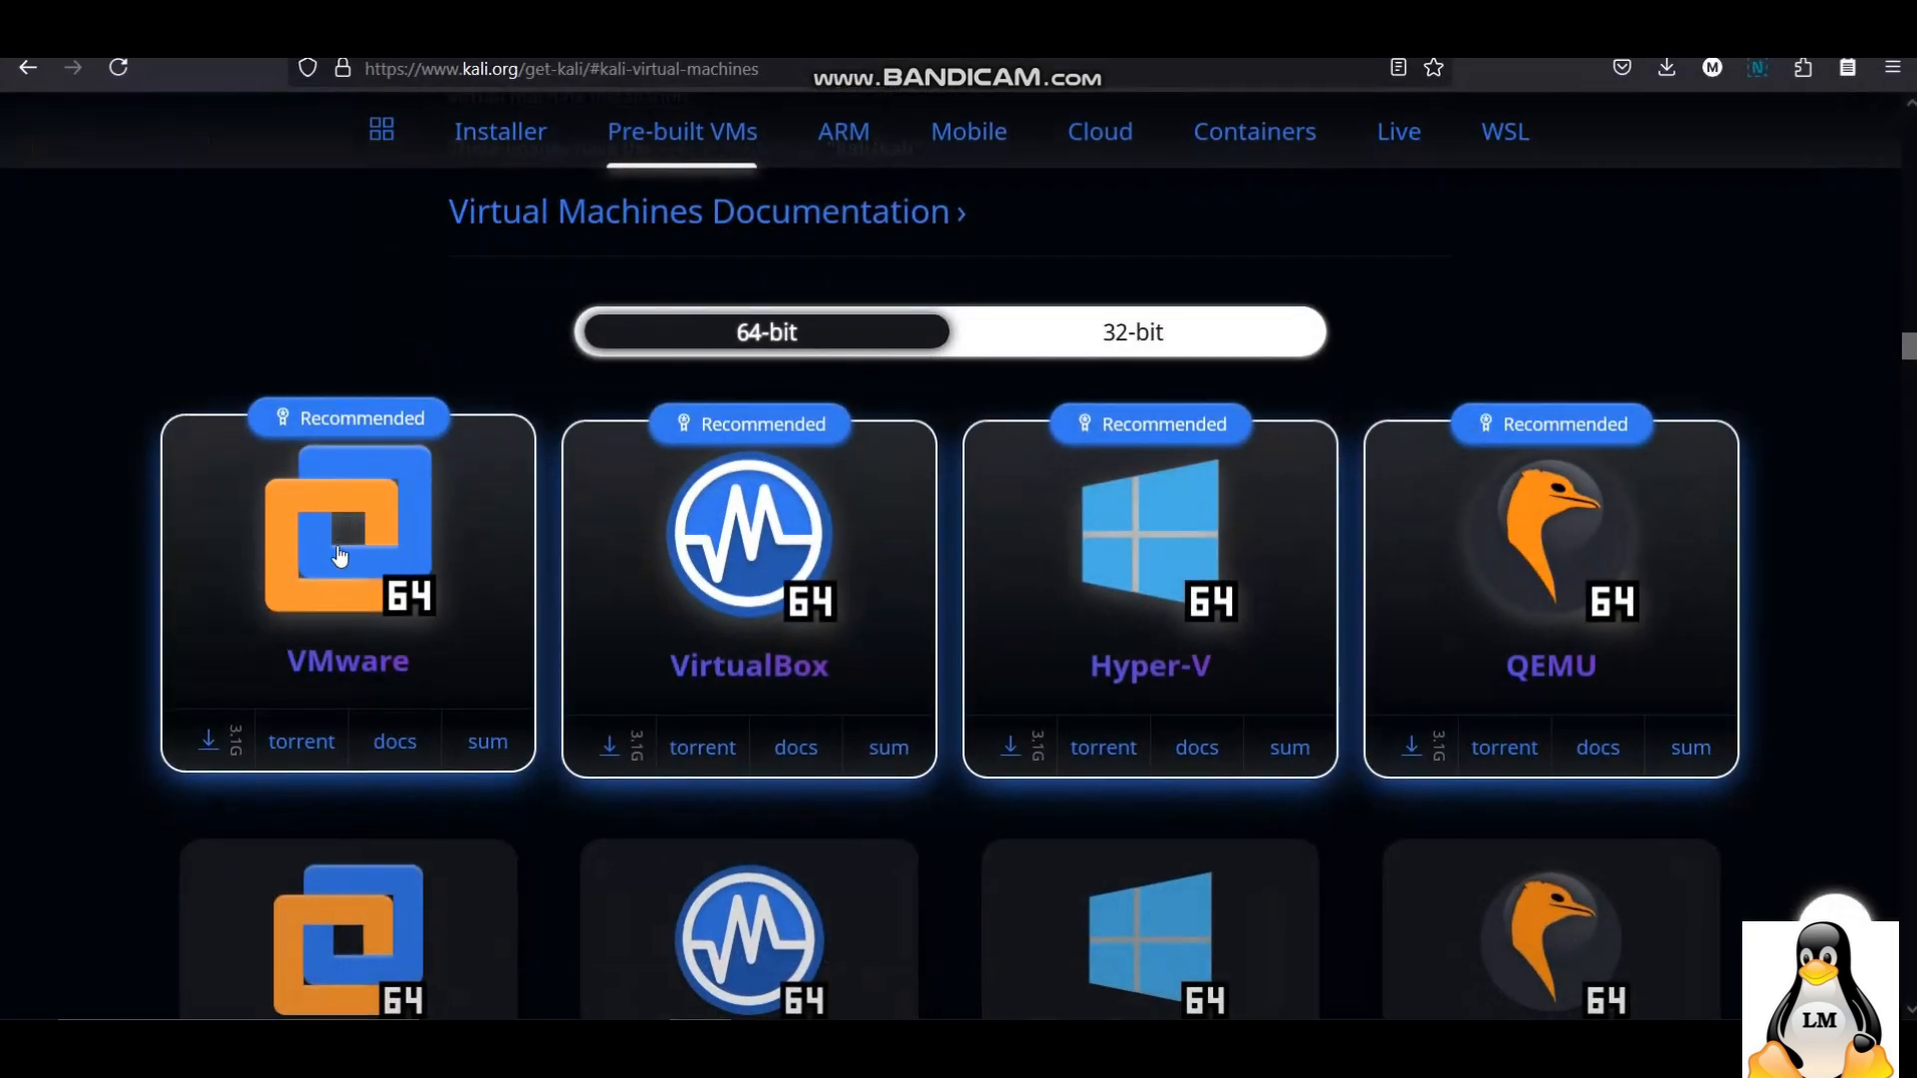
Highlight the Pre-built Virtual Machines heading on the Kali download page.
{"action": "scroll", "coordinate": [493, 318], "scroll_direction": "up", "scroll_amount": 3}
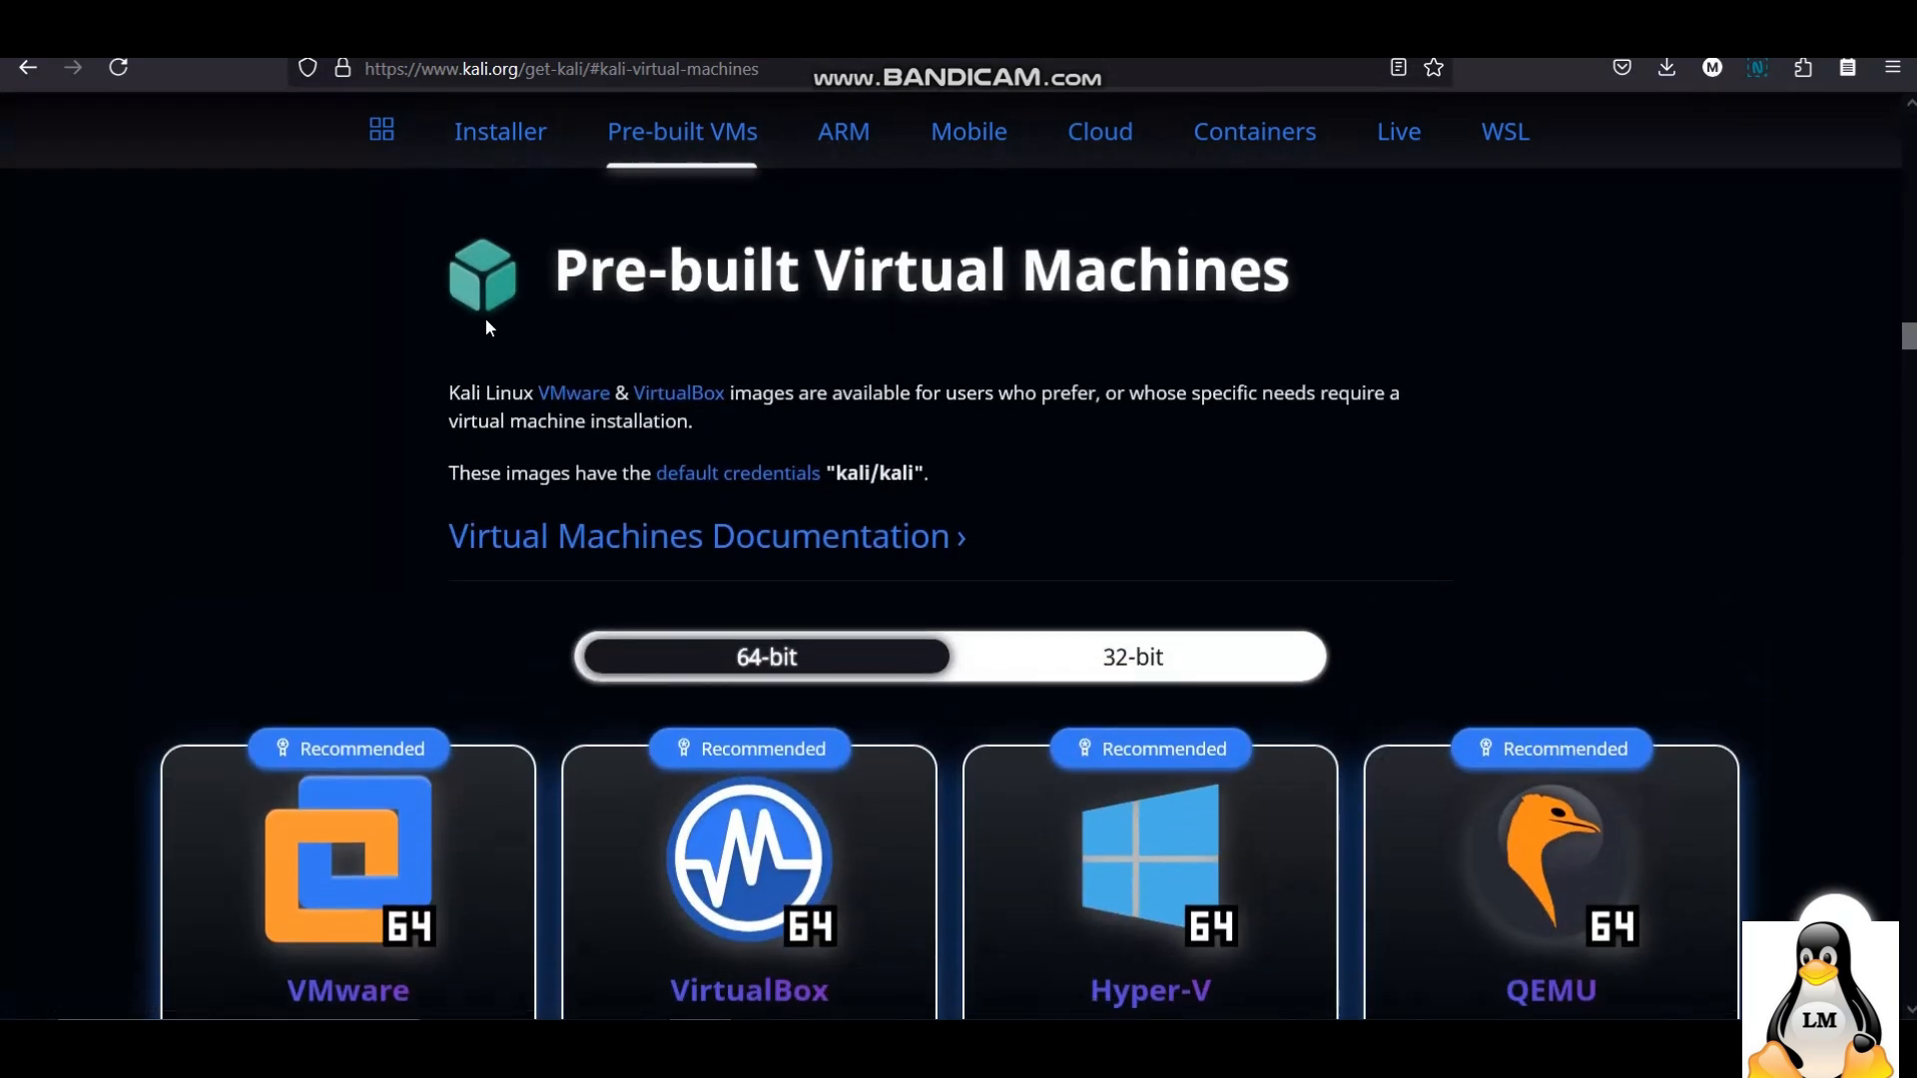
{"action": "left_click_drag", "start_coordinate": [559, 262], "coordinate": [1344, 256]}
{"action": "left_click", "coordinate": [625, 260]}
{"action": "left_click_drag", "start_coordinate": [539, 265], "coordinate": [1344, 259]}
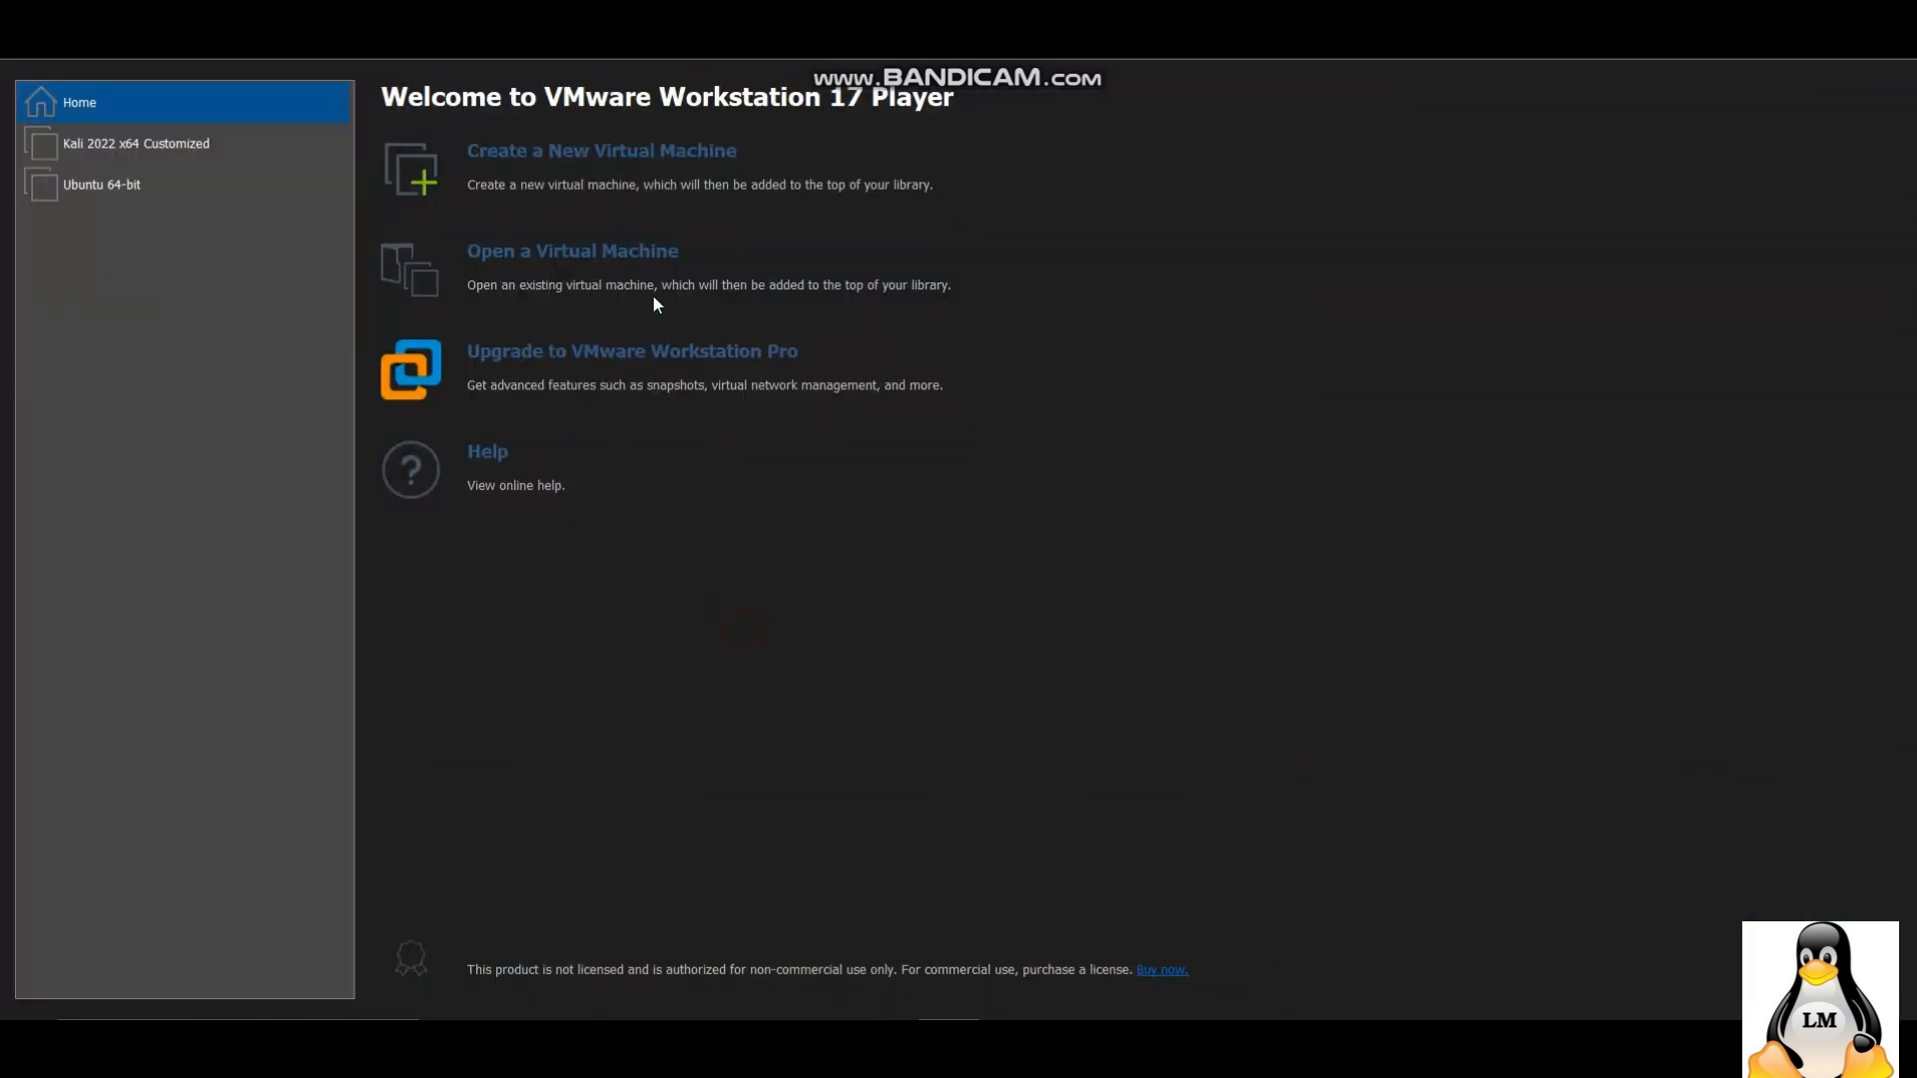
Open the existing virtual machine kali-linux-2024.3-vmware-amd64 from the kali-linux-2024.3-vmware-amd64.vmwarevm folder into the player's library.
{"action": "left_click", "coordinate": [633, 256]}
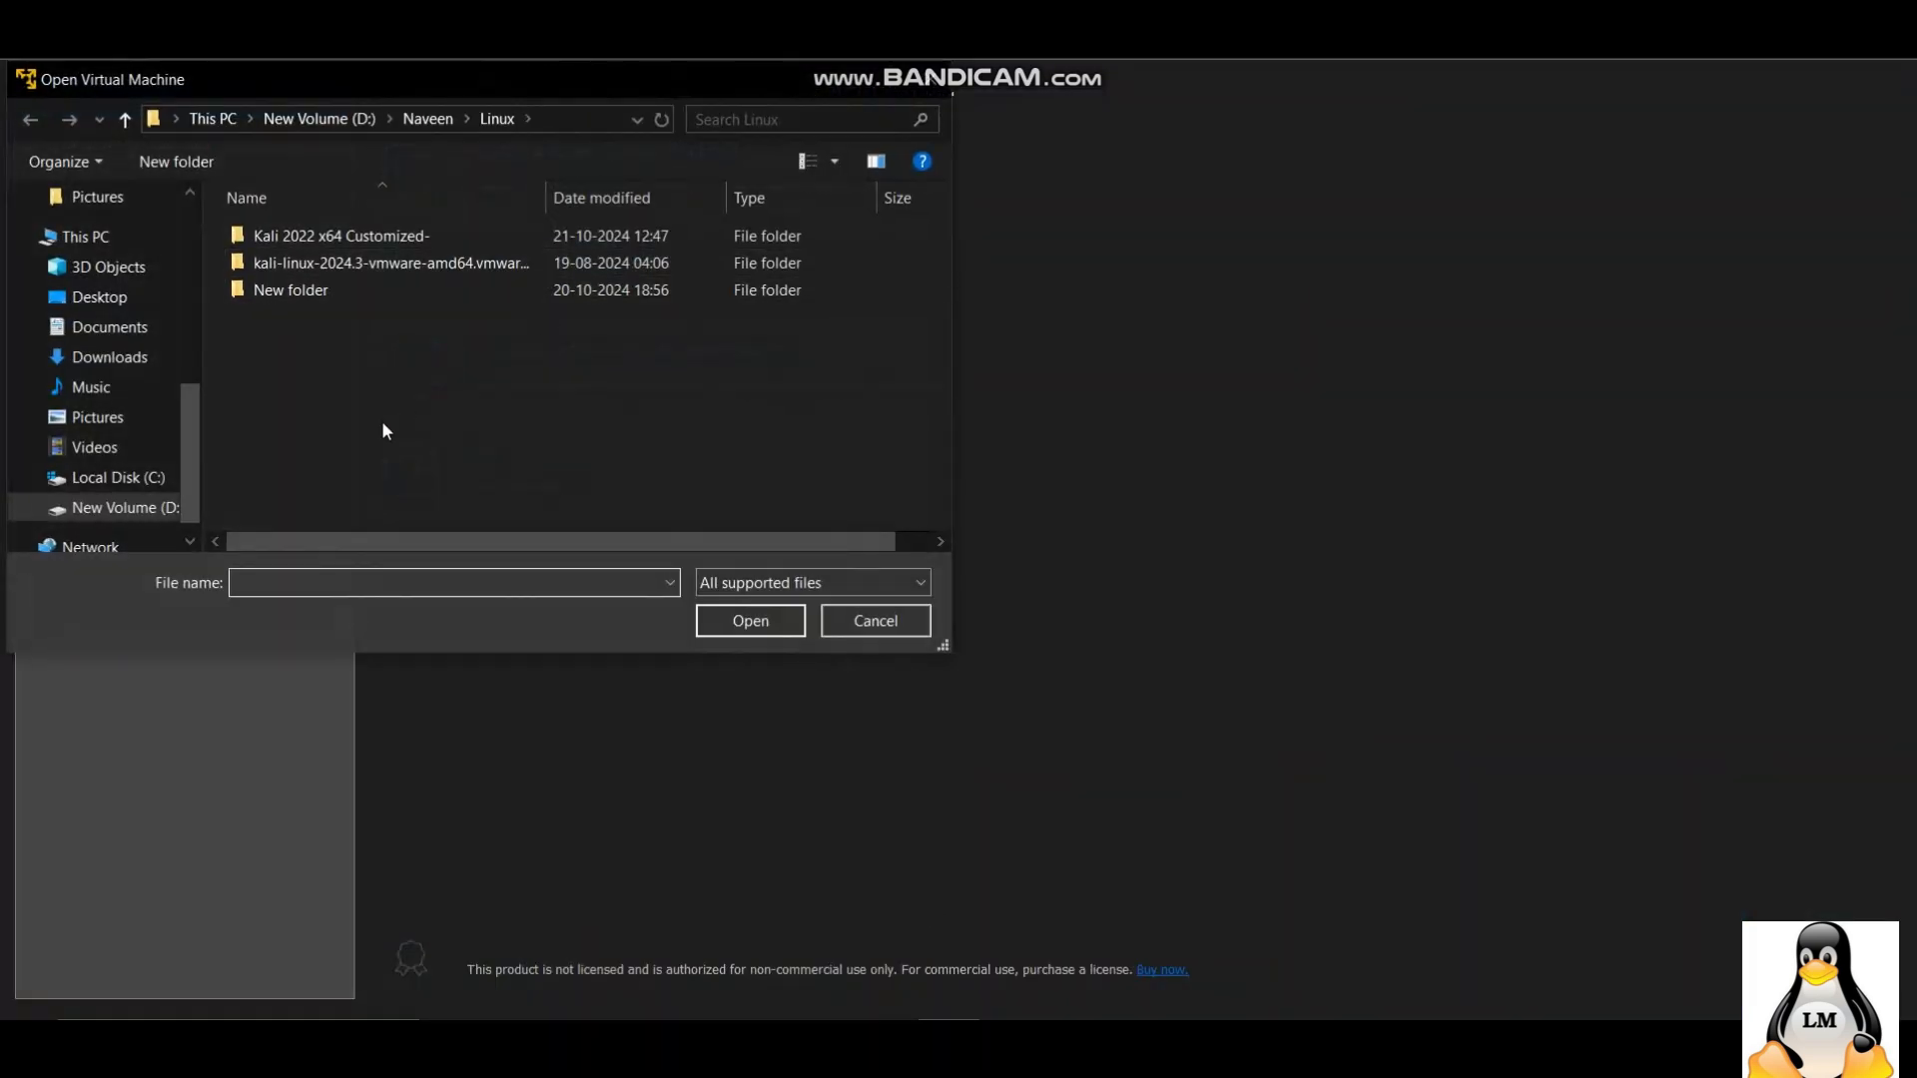
{"action": "left_click", "coordinate": [380, 268]}
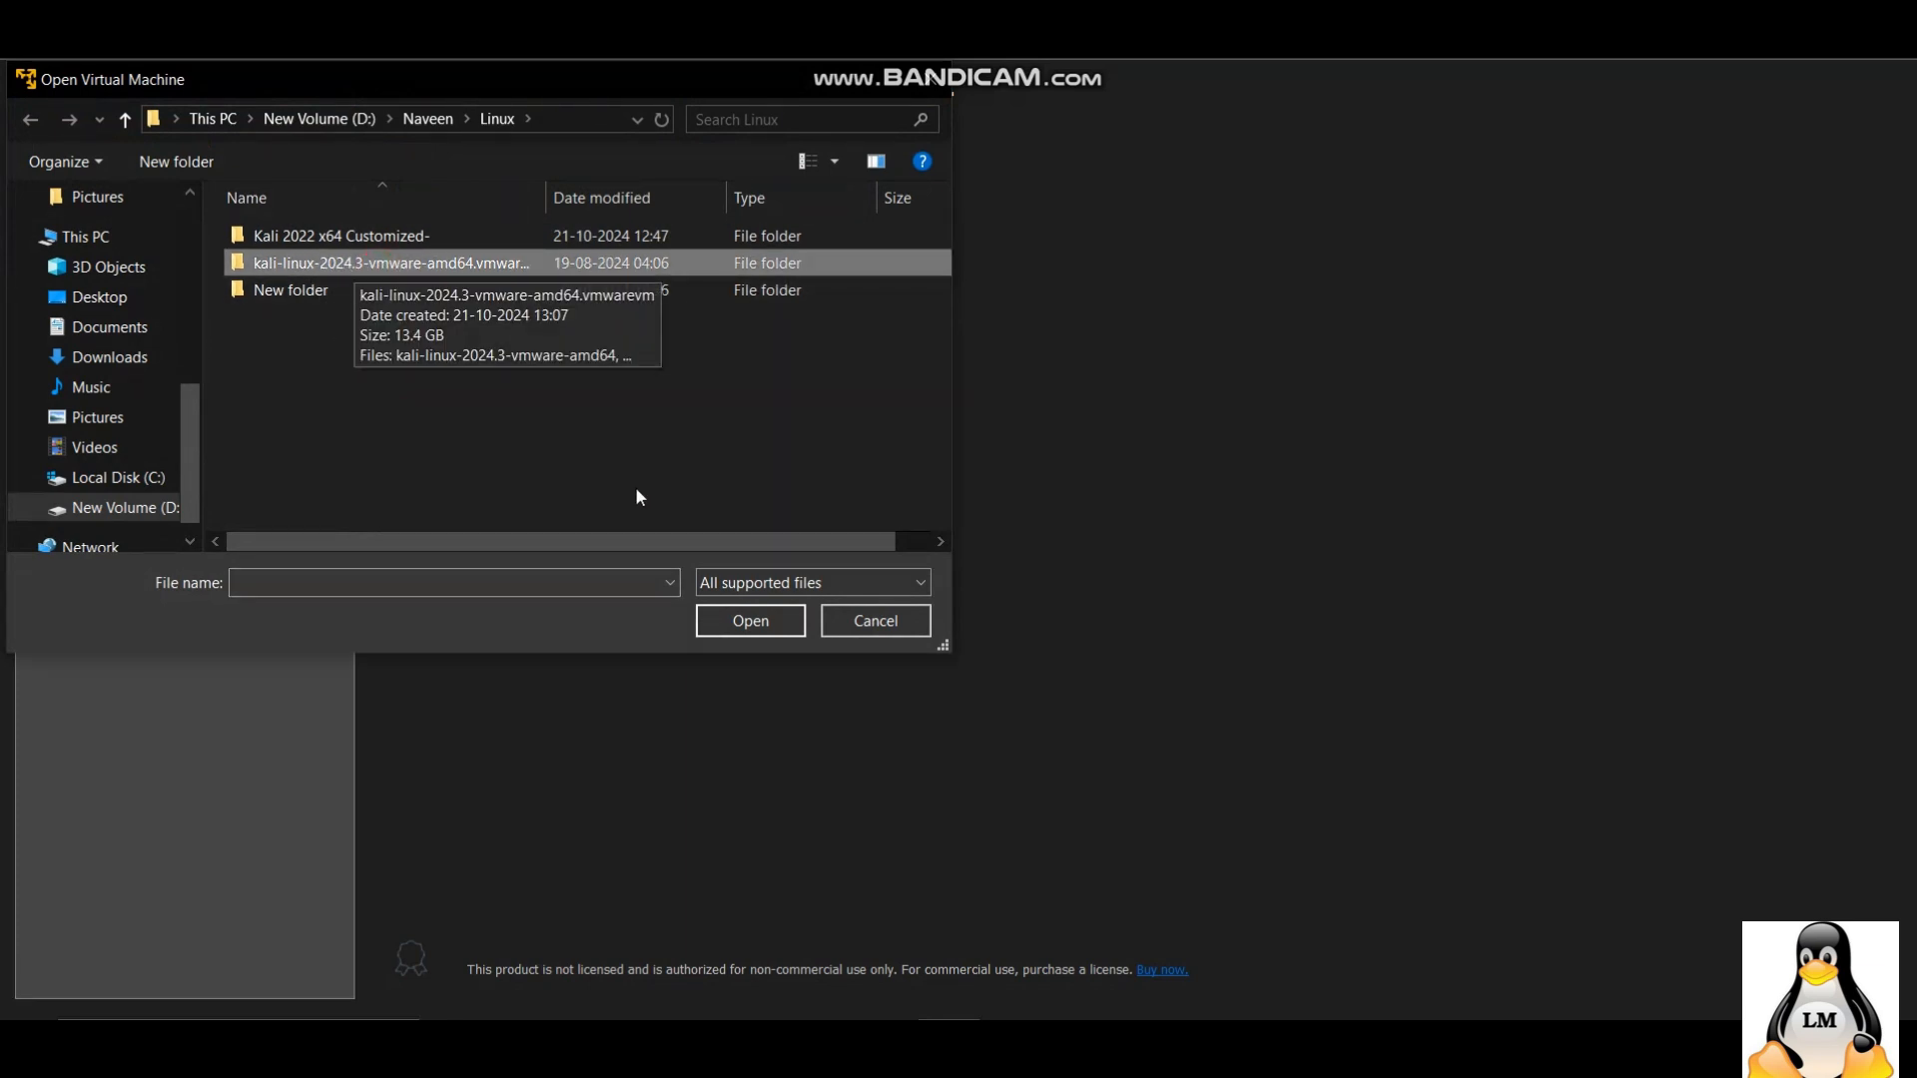
{"action": "left_click", "coordinate": [751, 621]}
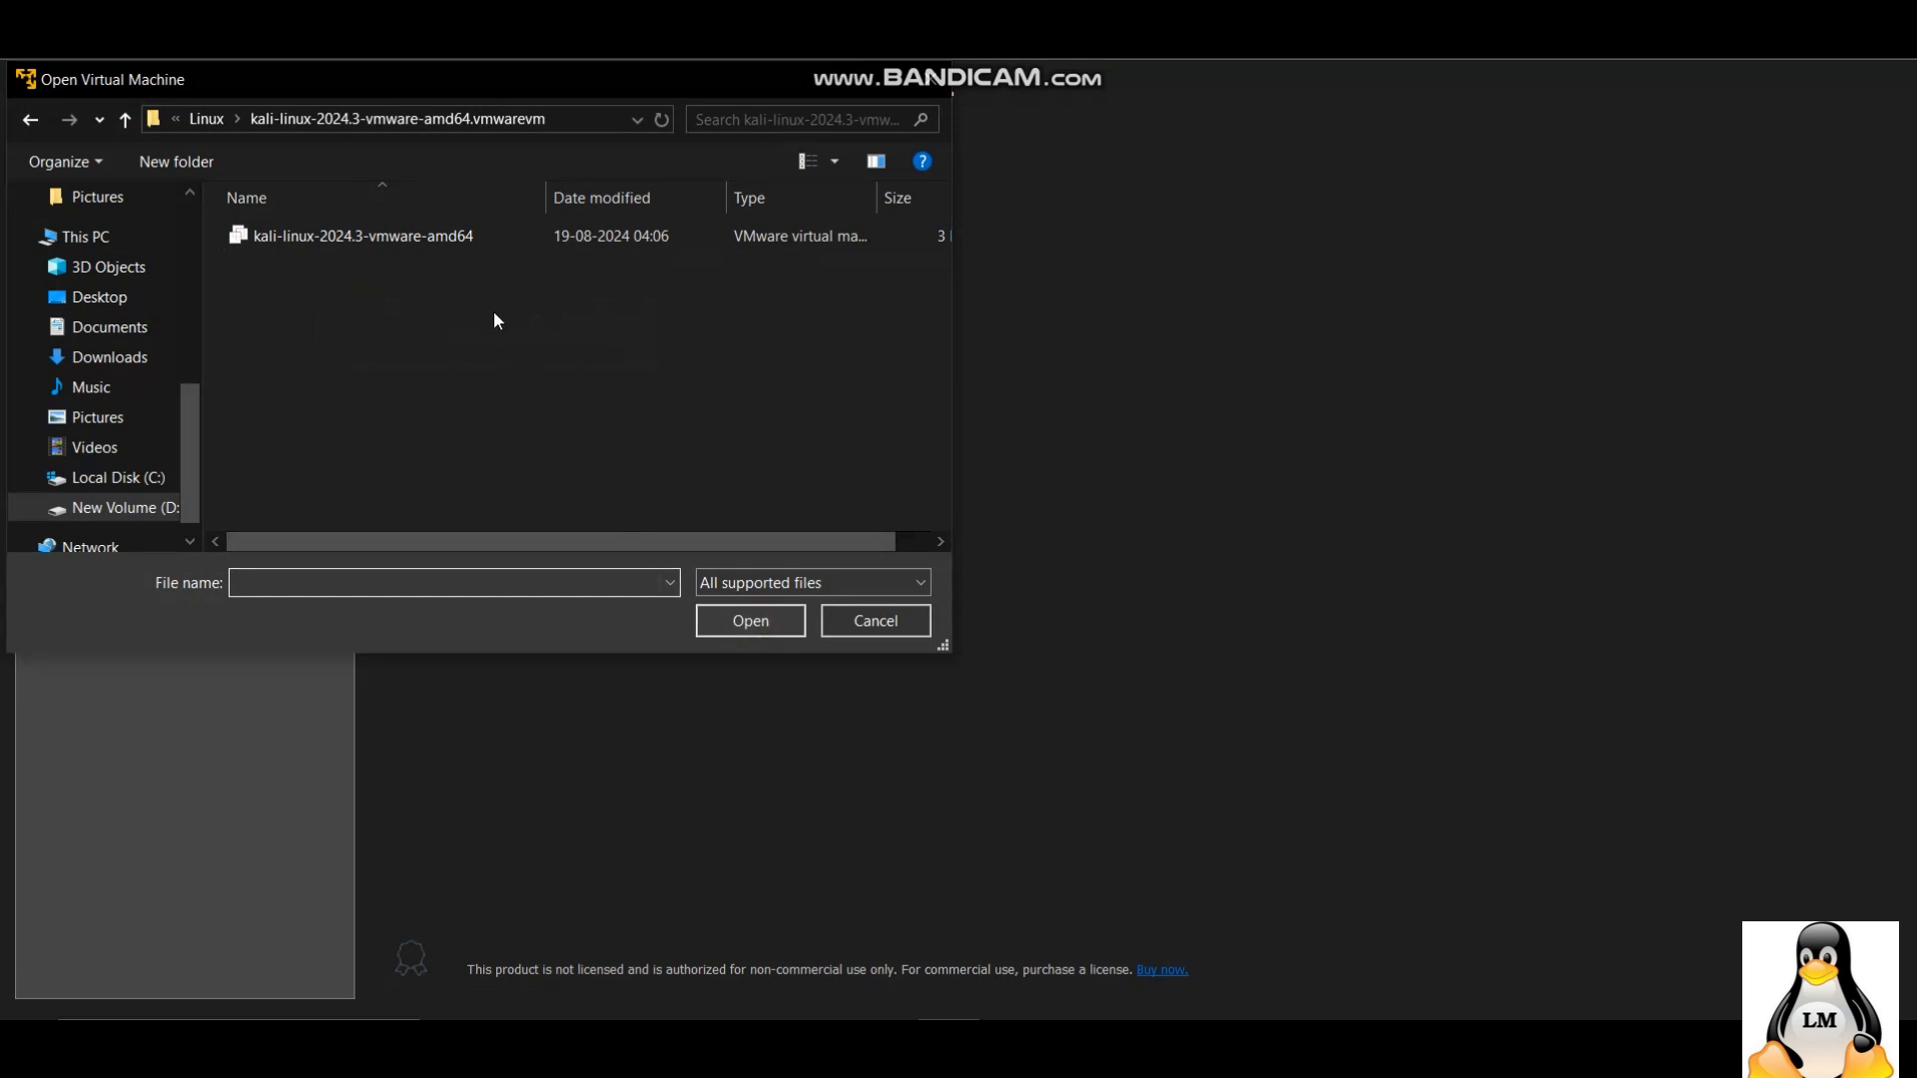
{"action": "left_click", "coordinate": [459, 241]}
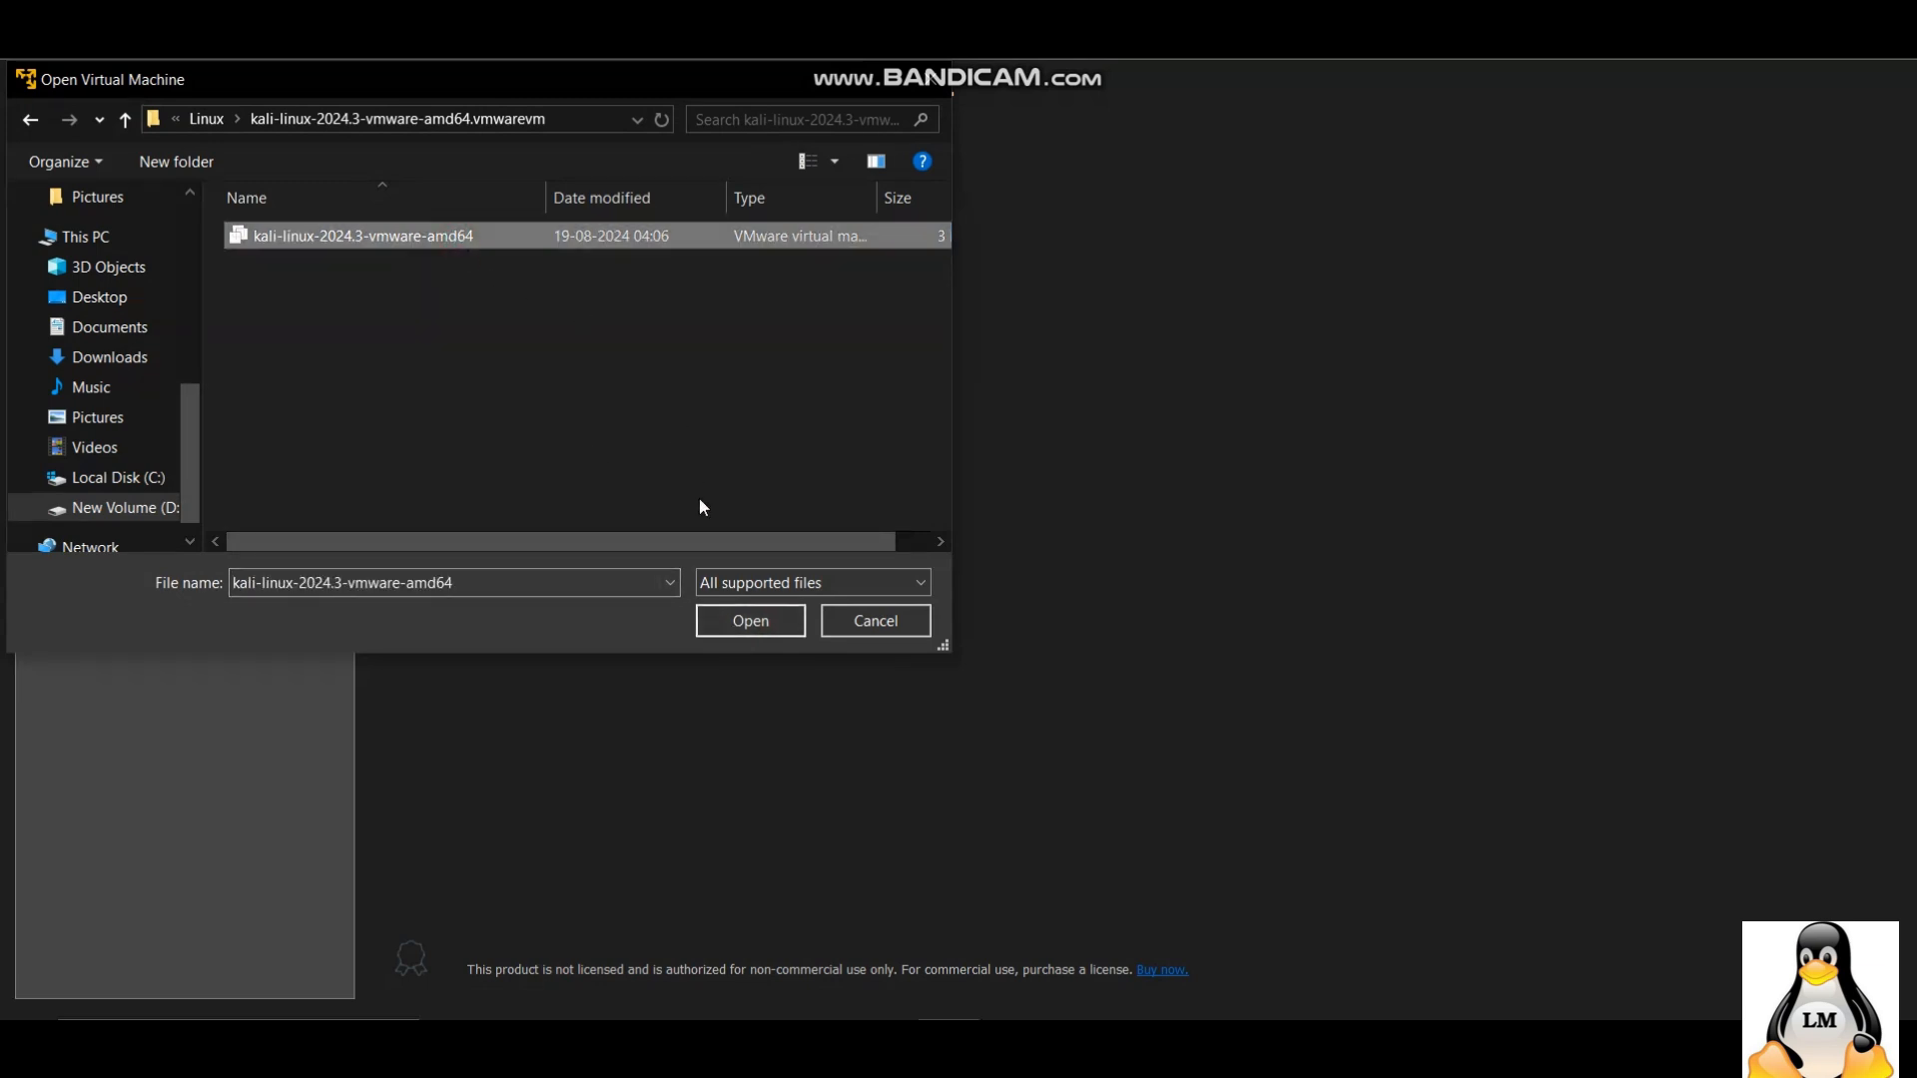
{"action": "left_click", "coordinate": [747, 620]}
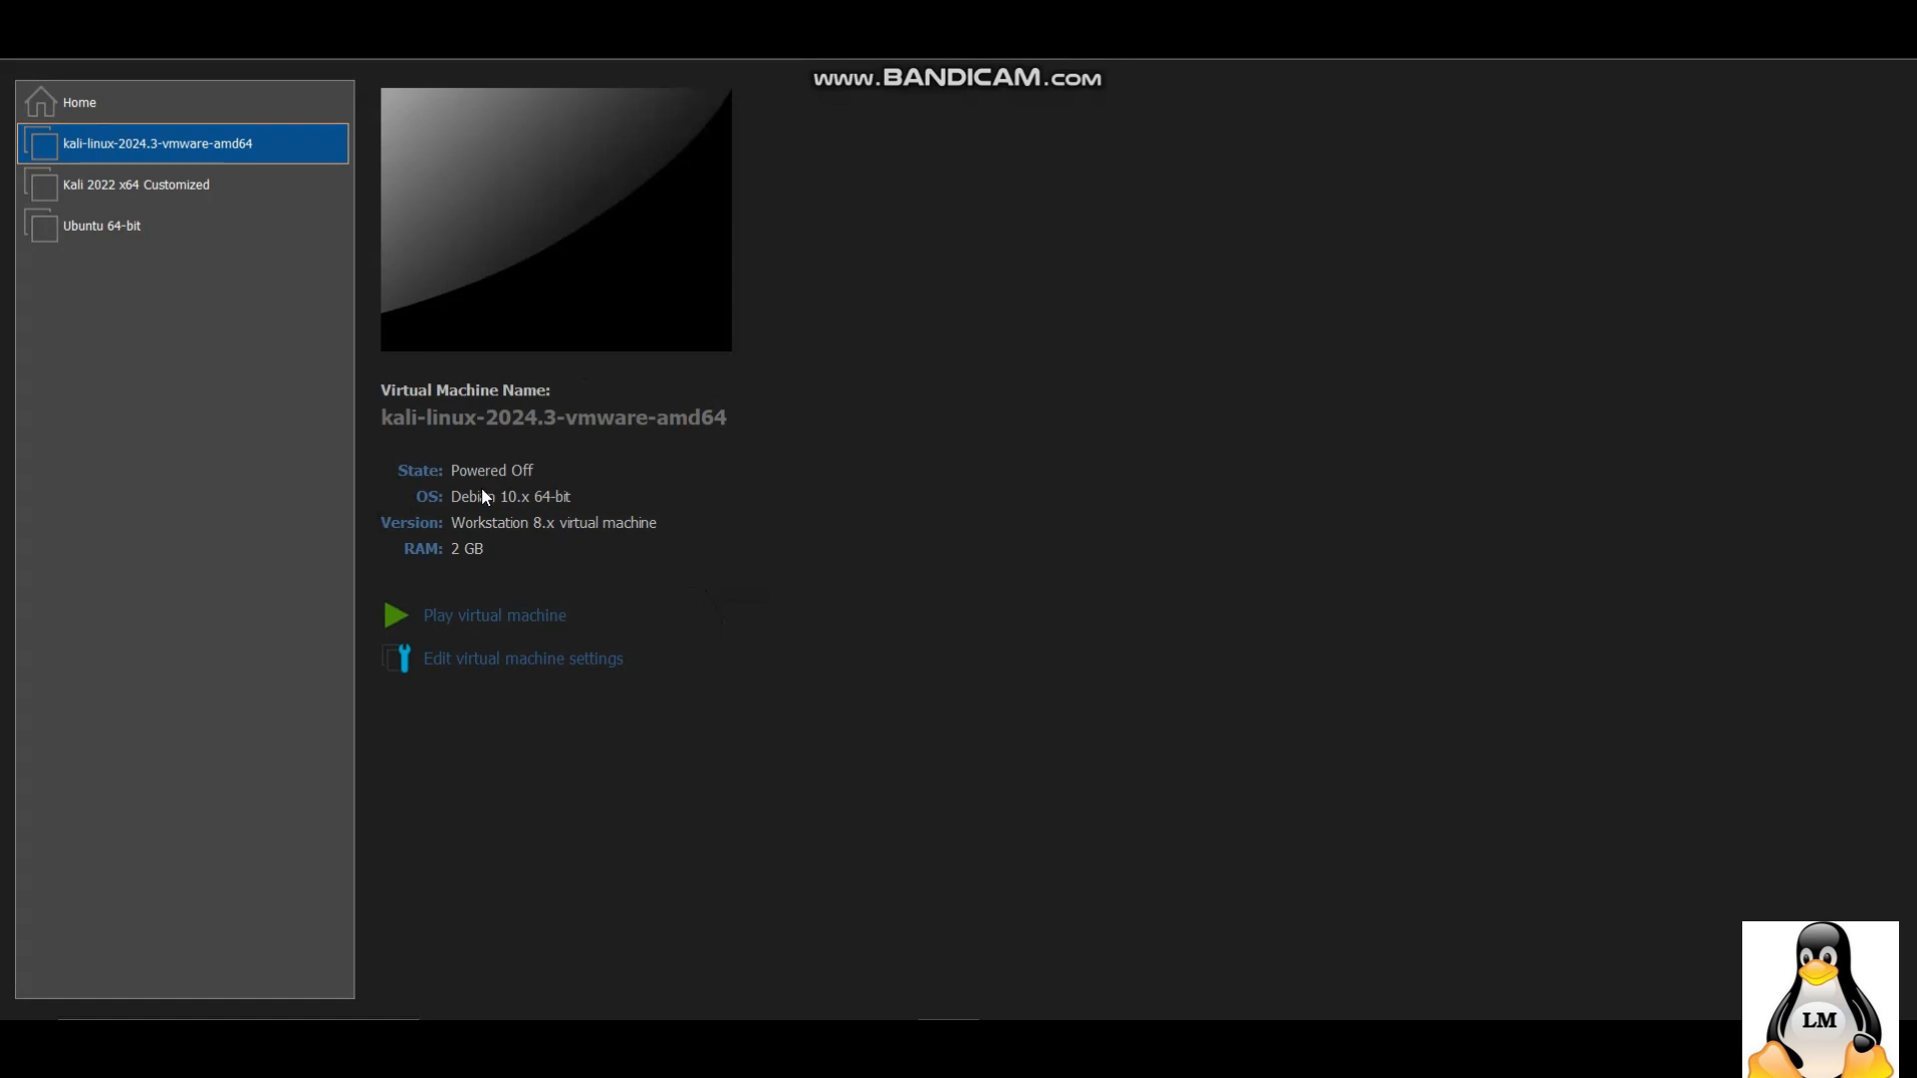
Set the memory of the kali-linux-2024.3-vmware-amd64 virtual machine to 4392 MB in its hardware settings.
{"action": "left_click", "coordinate": [551, 663]}
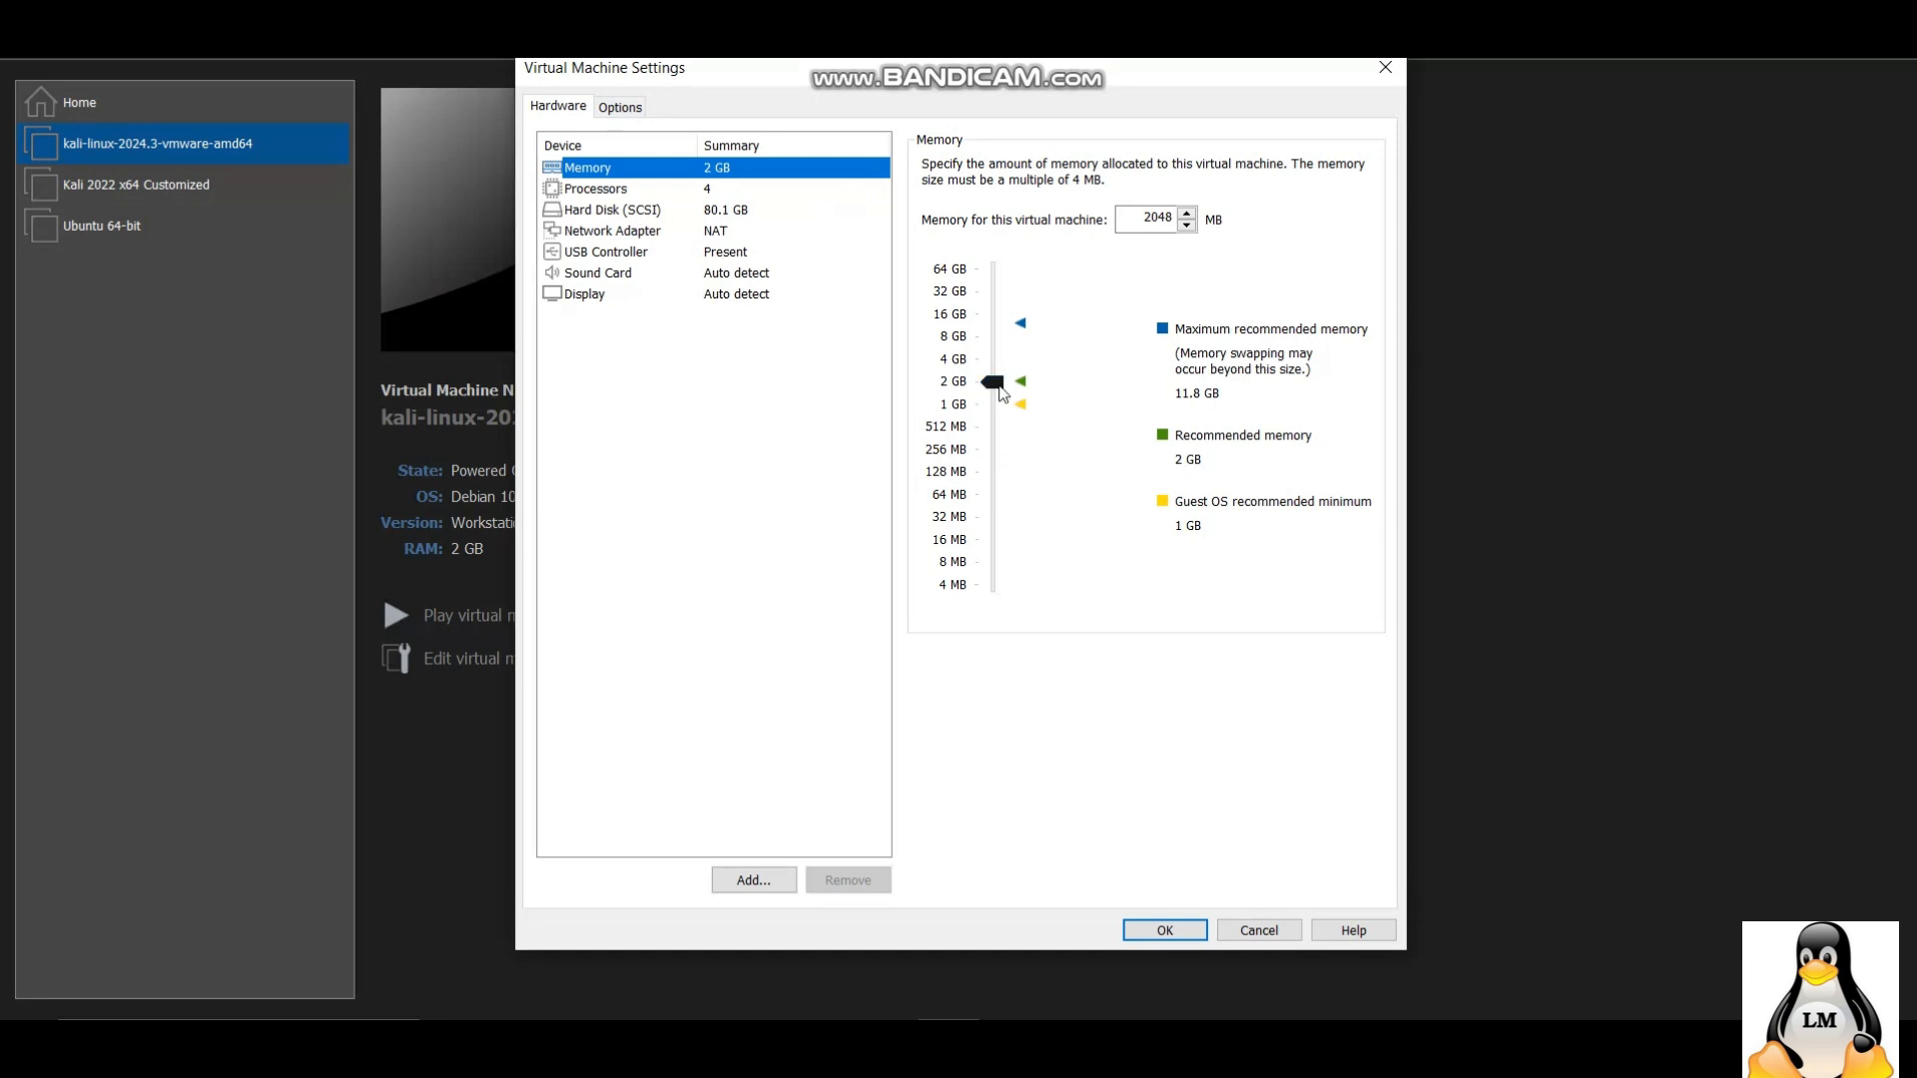
{"action": "left_click_drag", "start_coordinate": [993, 381], "coordinate": [999, 357]}
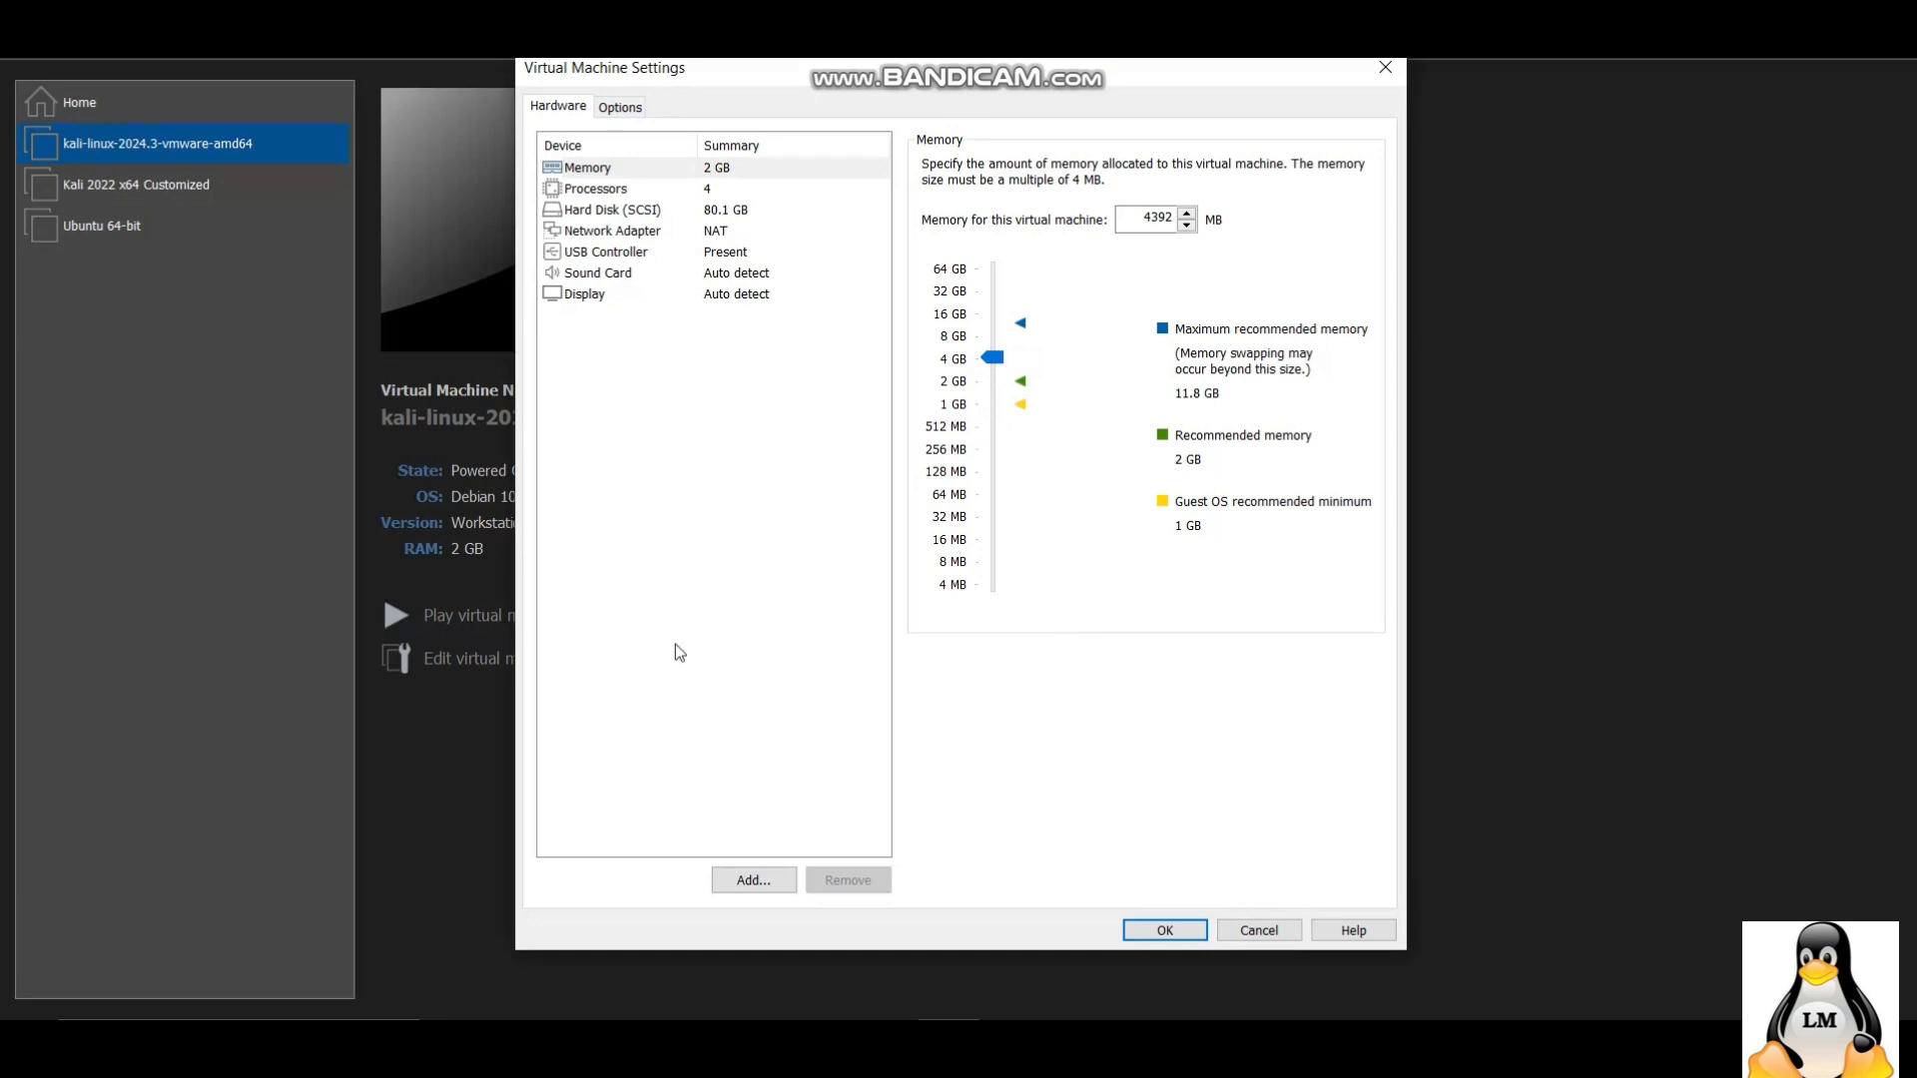
{"action": "left_click", "coordinate": [625, 170]}
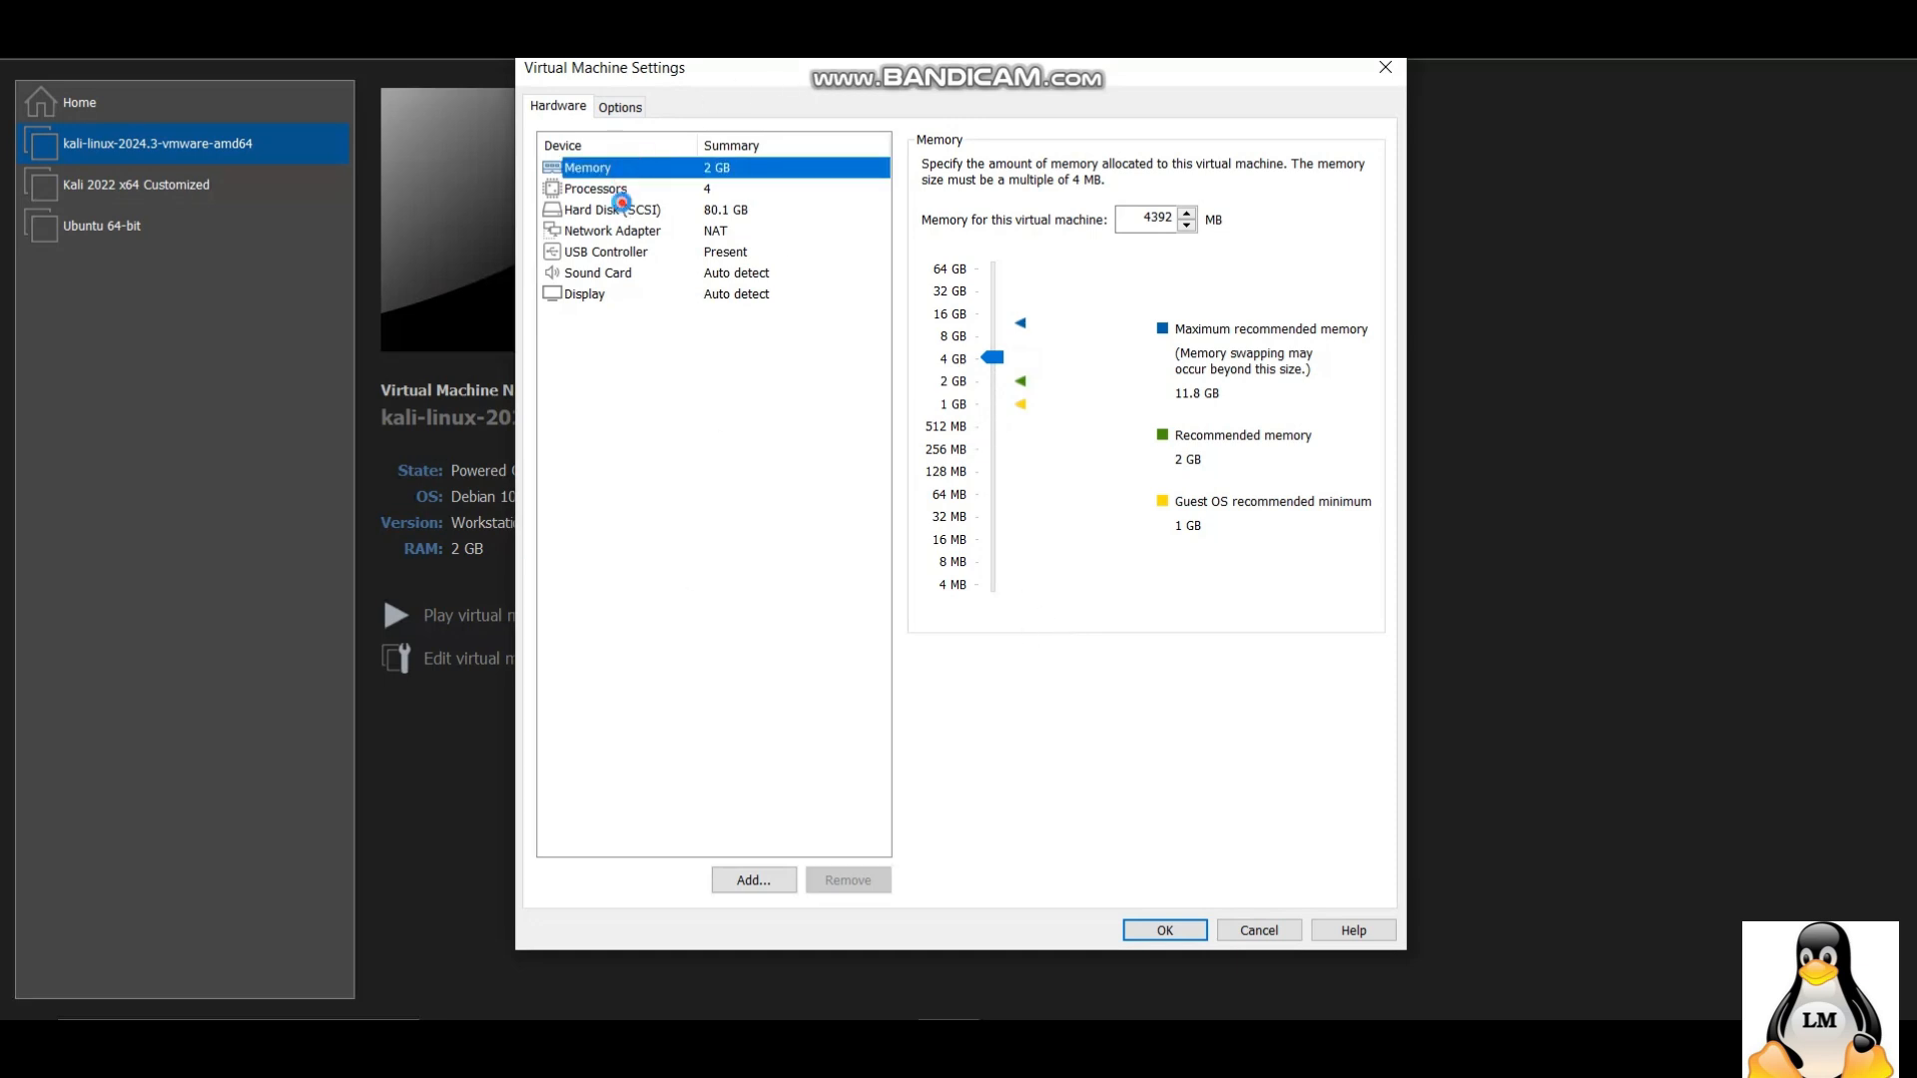
Review the virtual machine's processor, hard disk and network adapter settings.
{"action": "left_click", "coordinate": [625, 211]}
{"action": "left_click", "coordinate": [619, 190]}
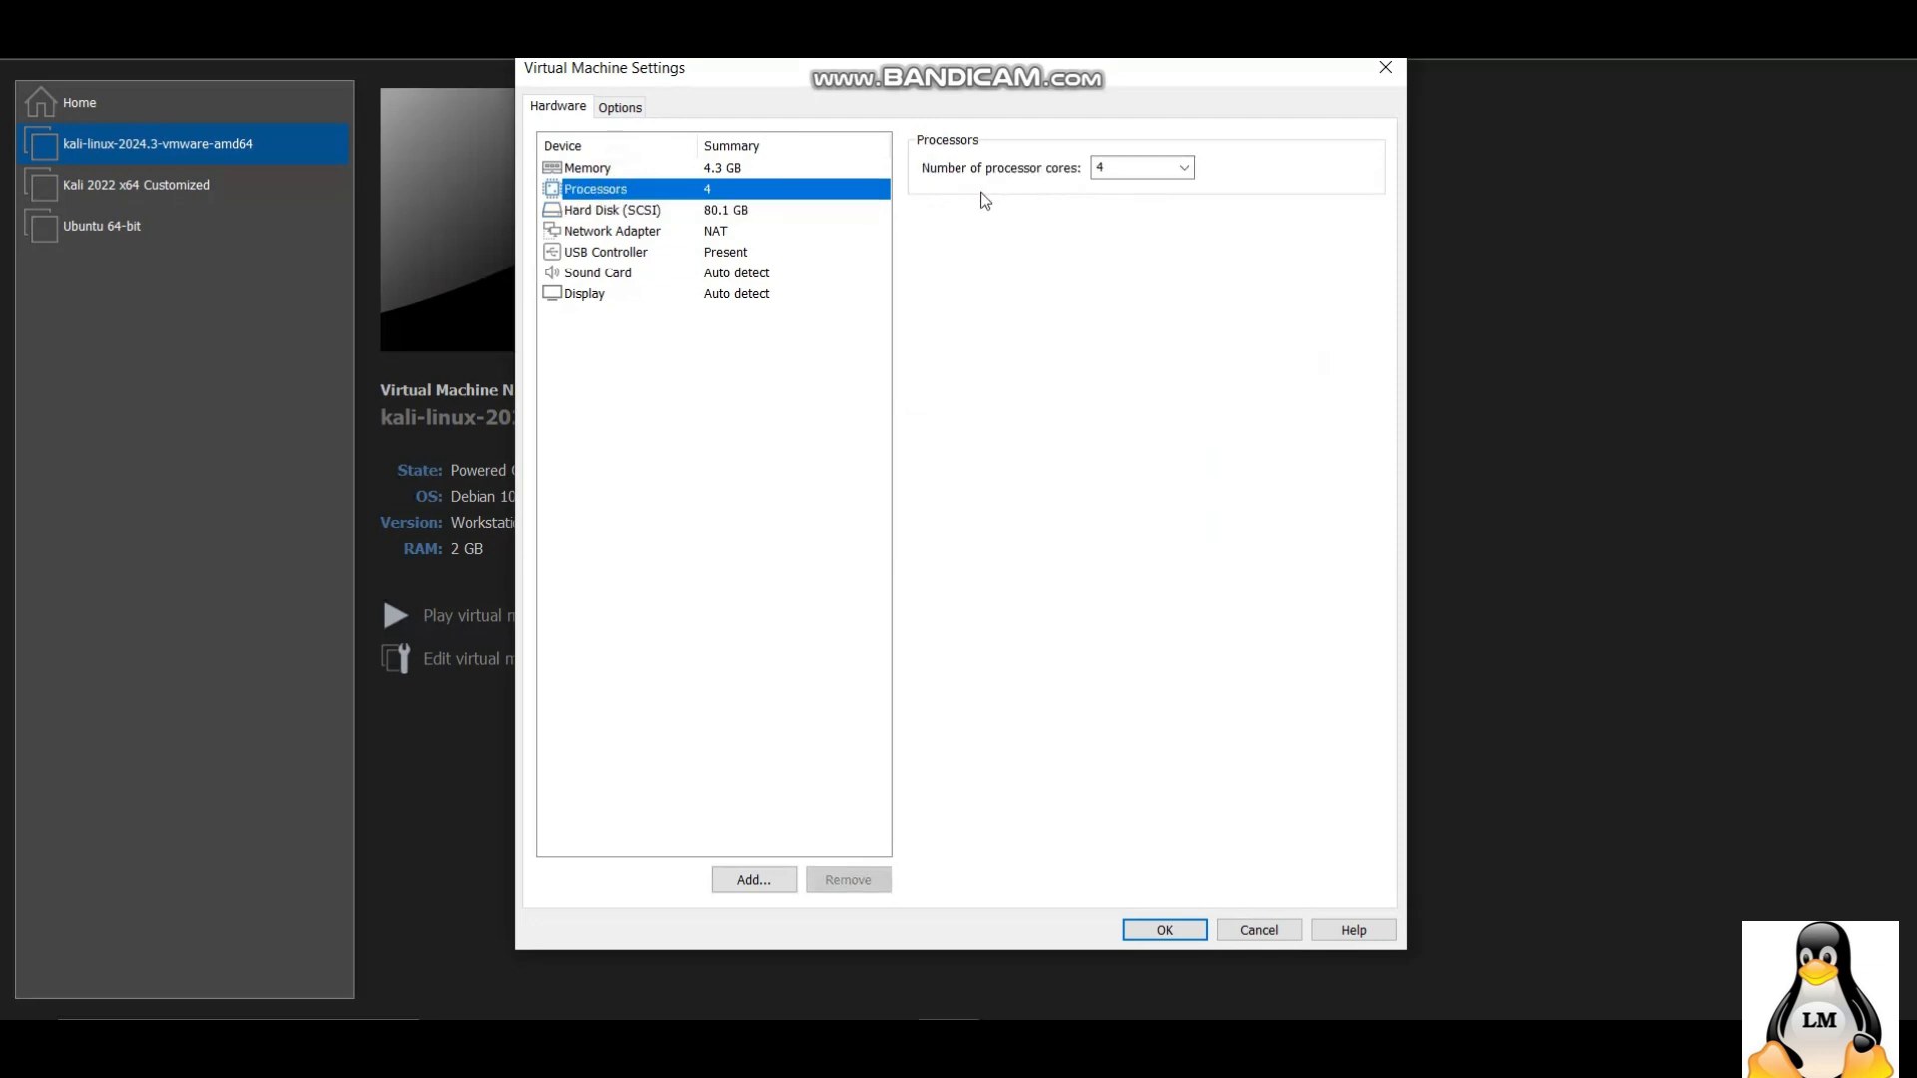
{"action": "left_click", "coordinate": [635, 212]}
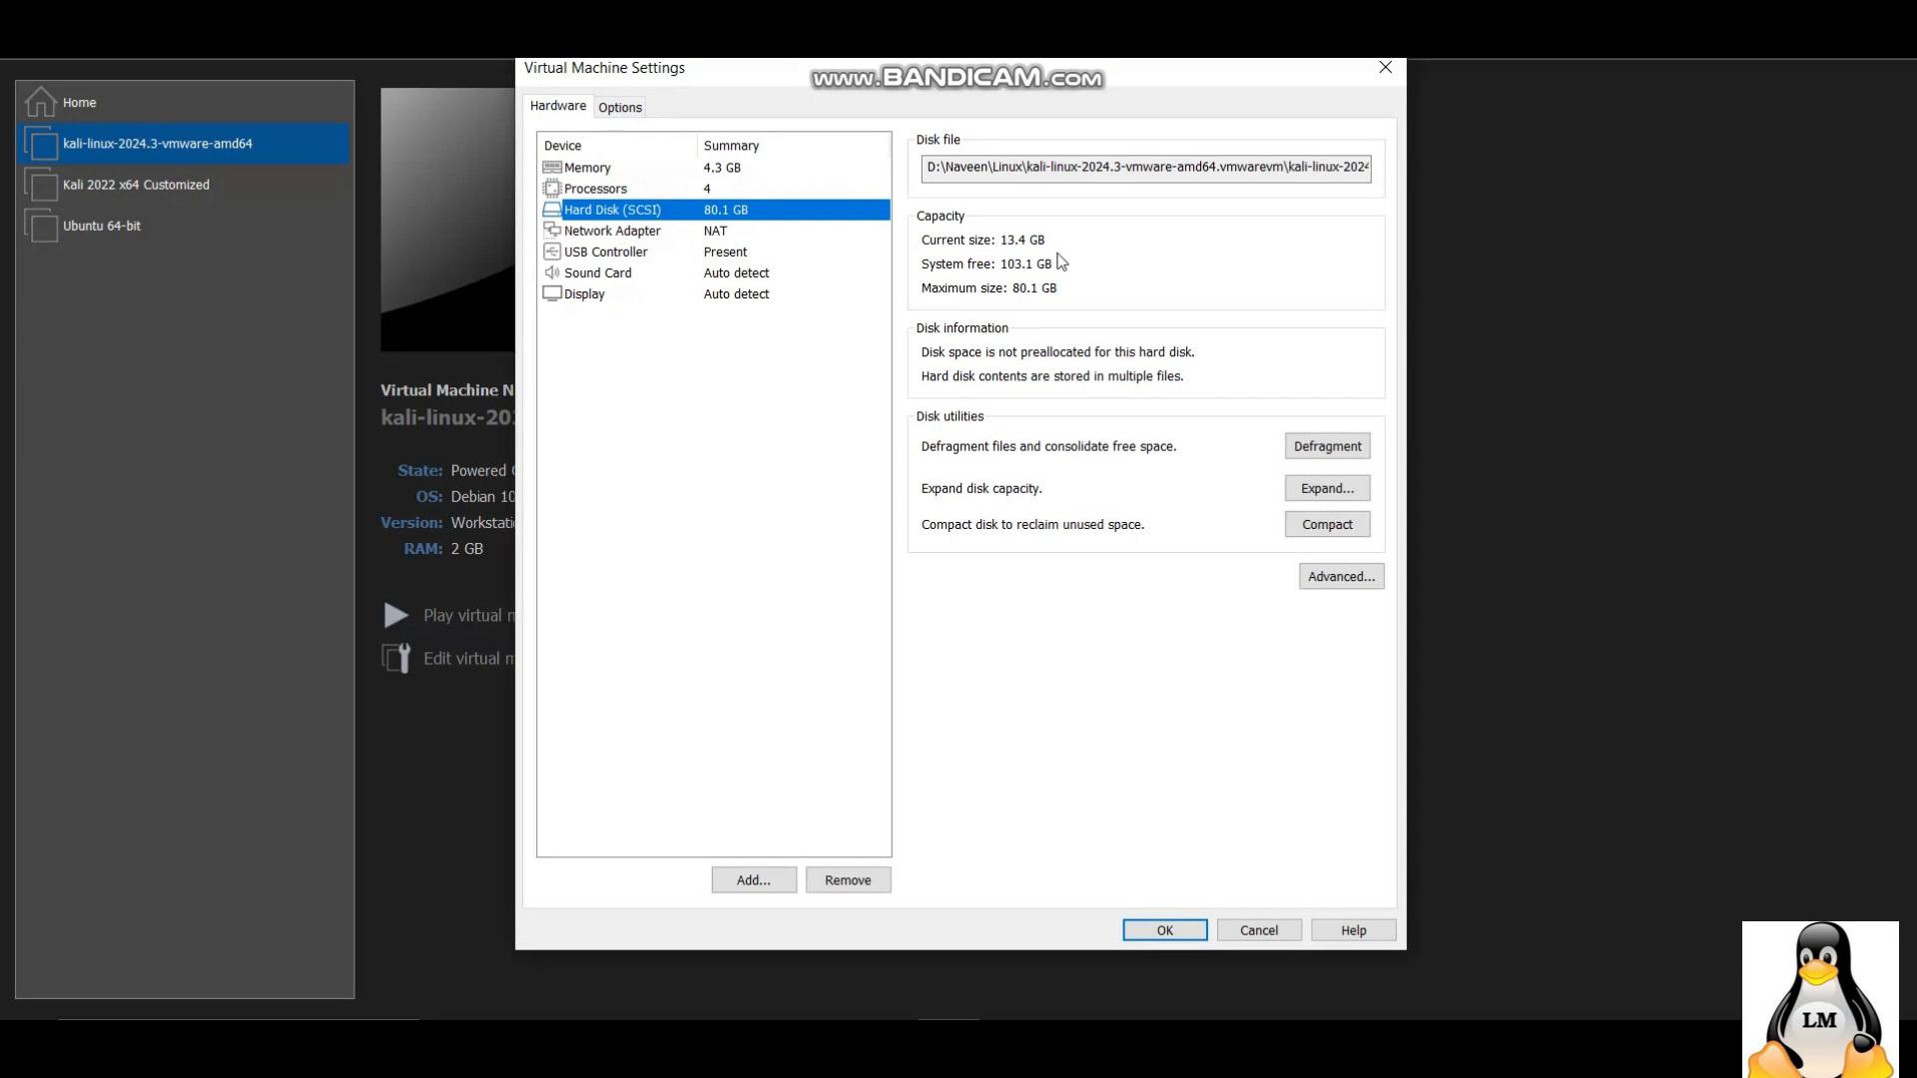
{"action": "left_click", "coordinate": [644, 231]}
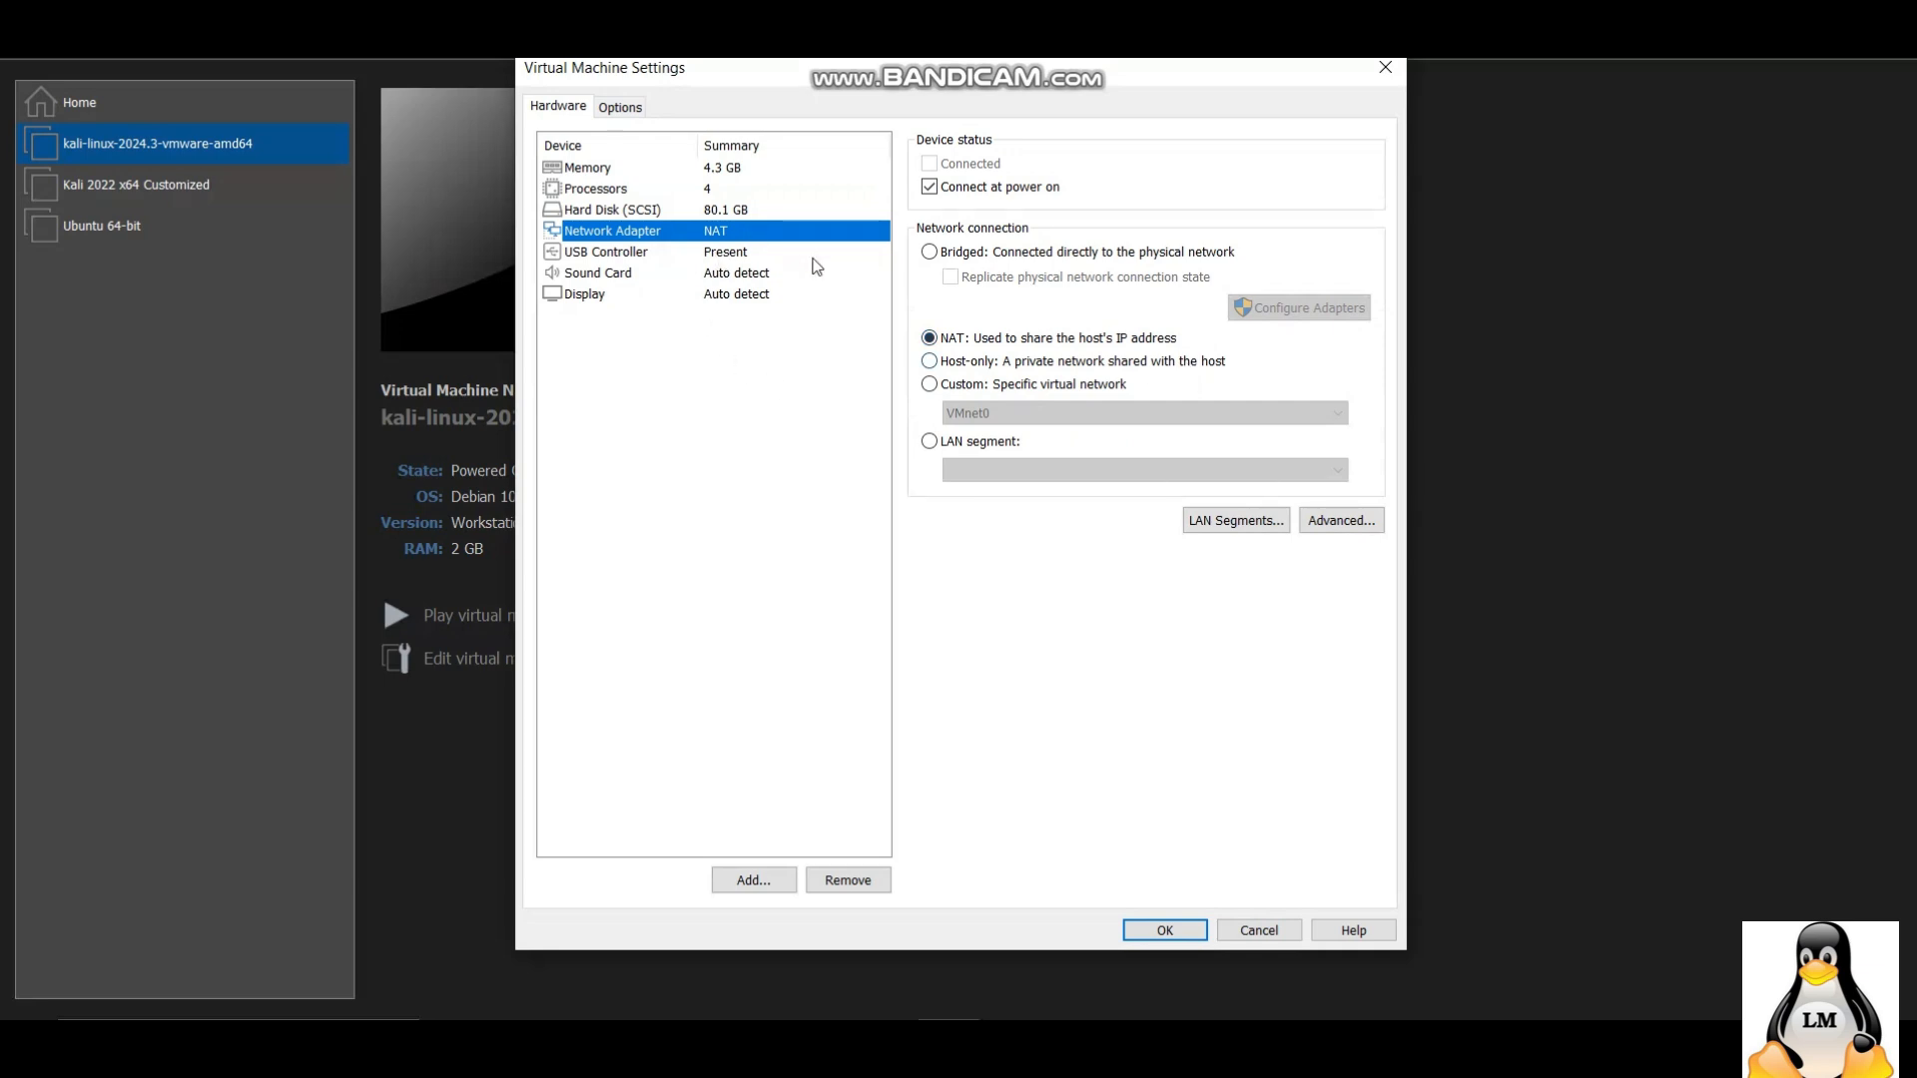
Save the virtual machine settings and power on kali-linux-2024.3-vmware-amd64.
{"action": "left_click", "coordinate": [1184, 930]}
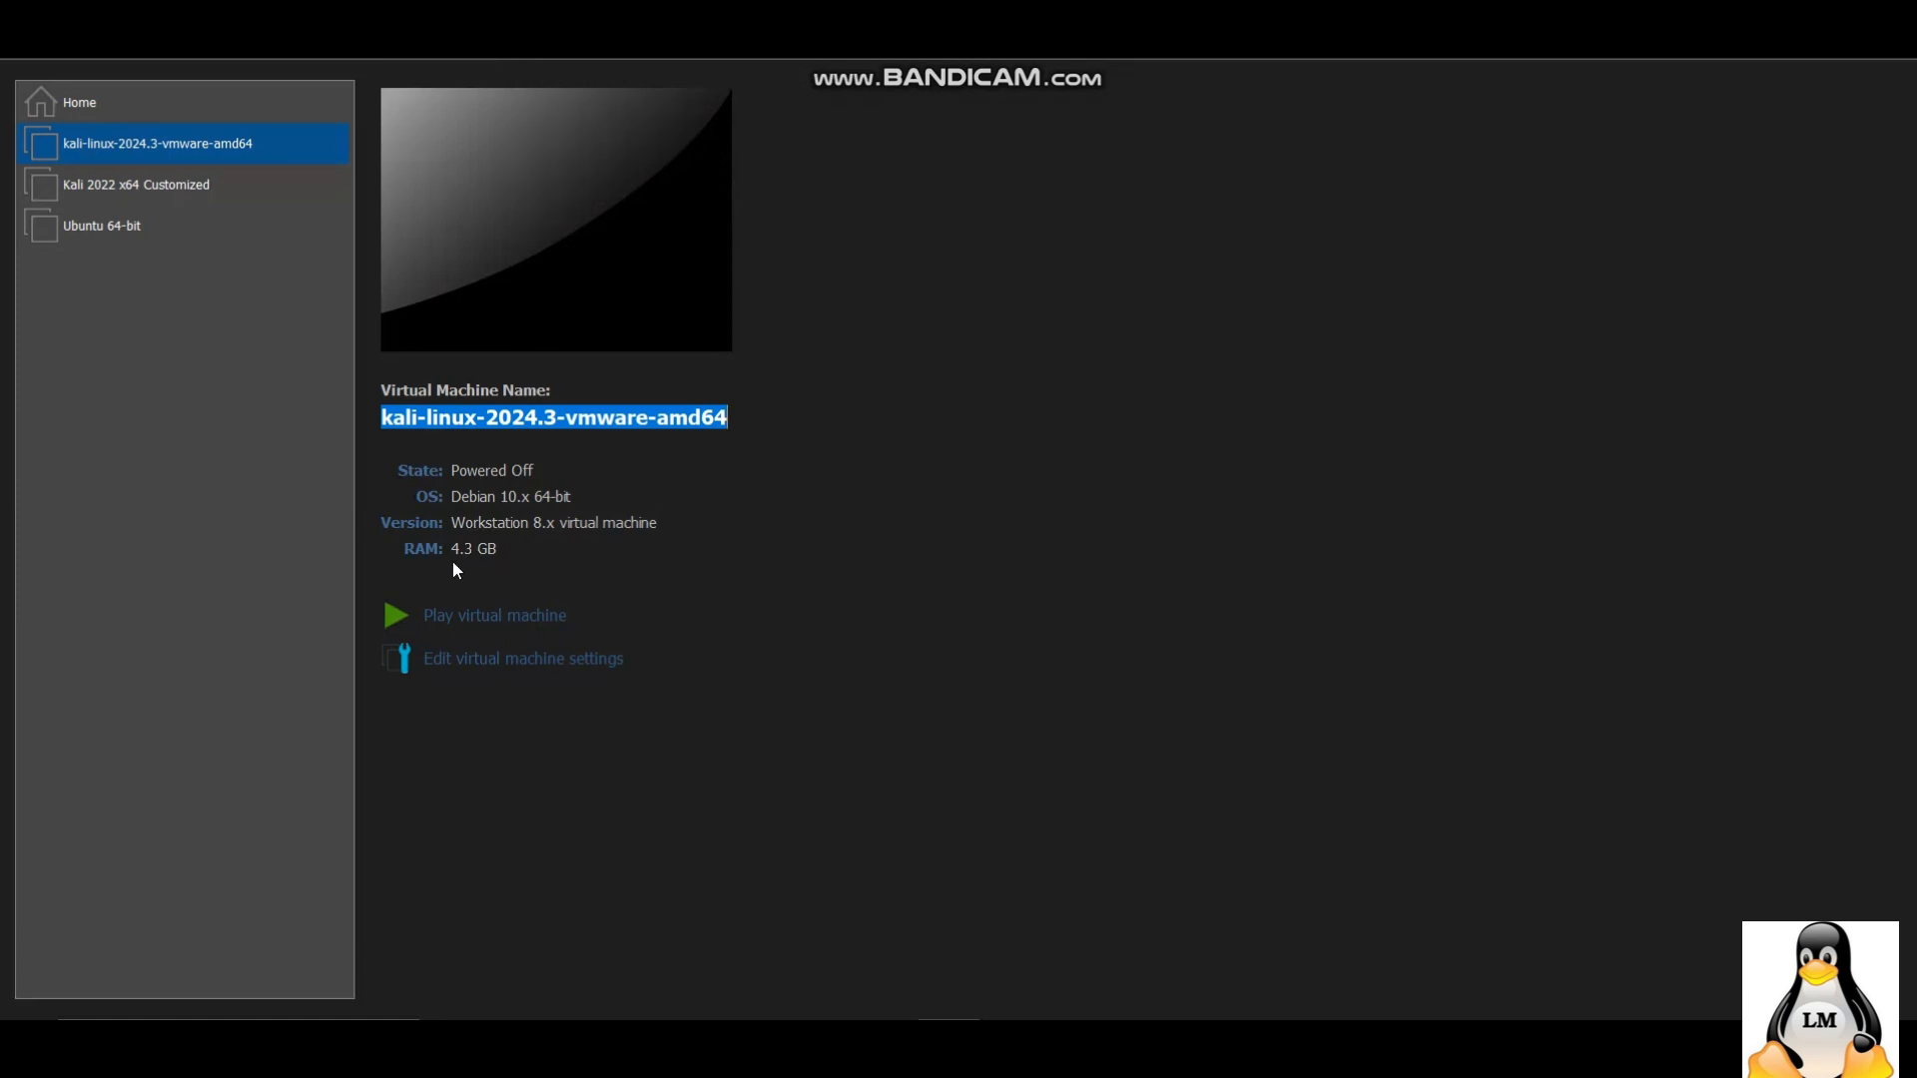
{"action": "left_click", "coordinate": [457, 626]}
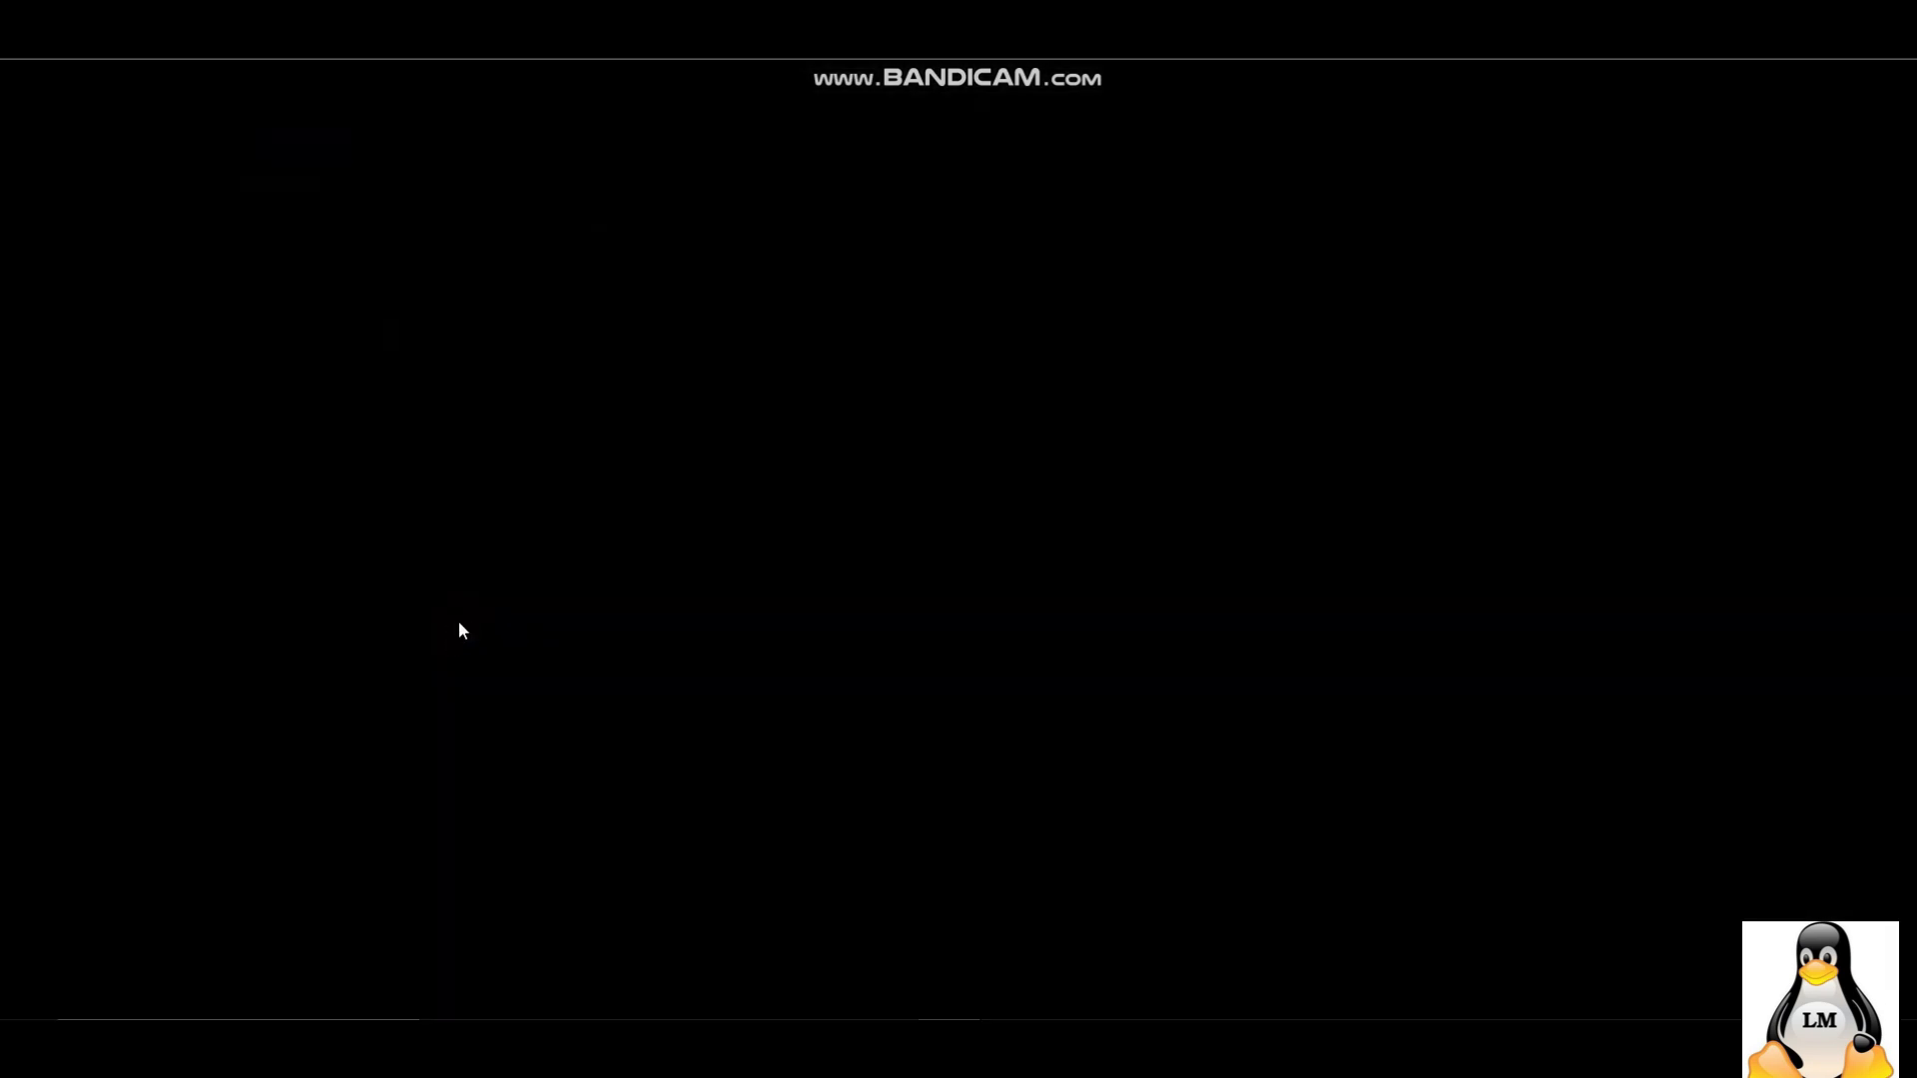